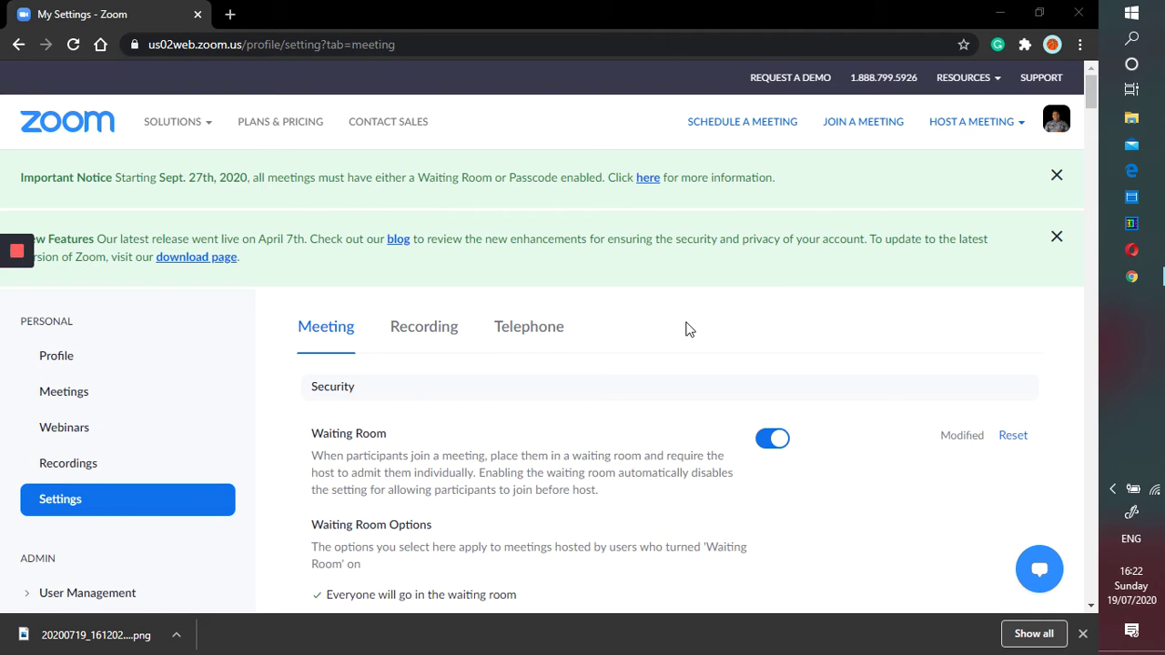
scroll(690, 330, "down", 1)
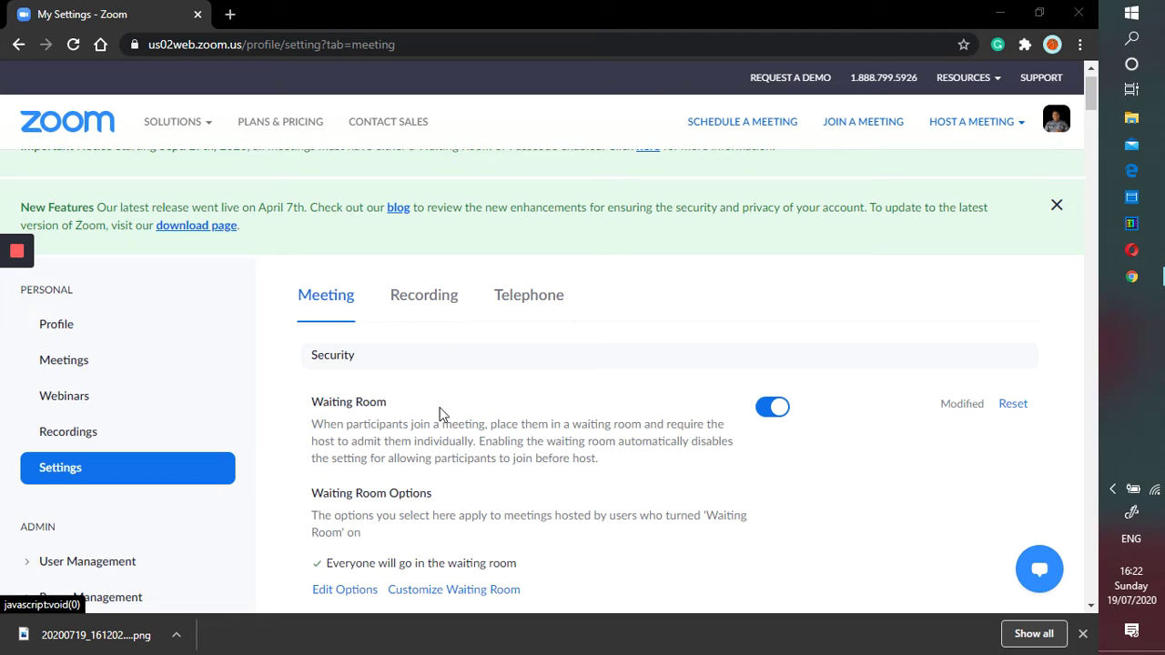
scroll(458, 423, "down", 3)
scroll(459, 423, "down", 6)
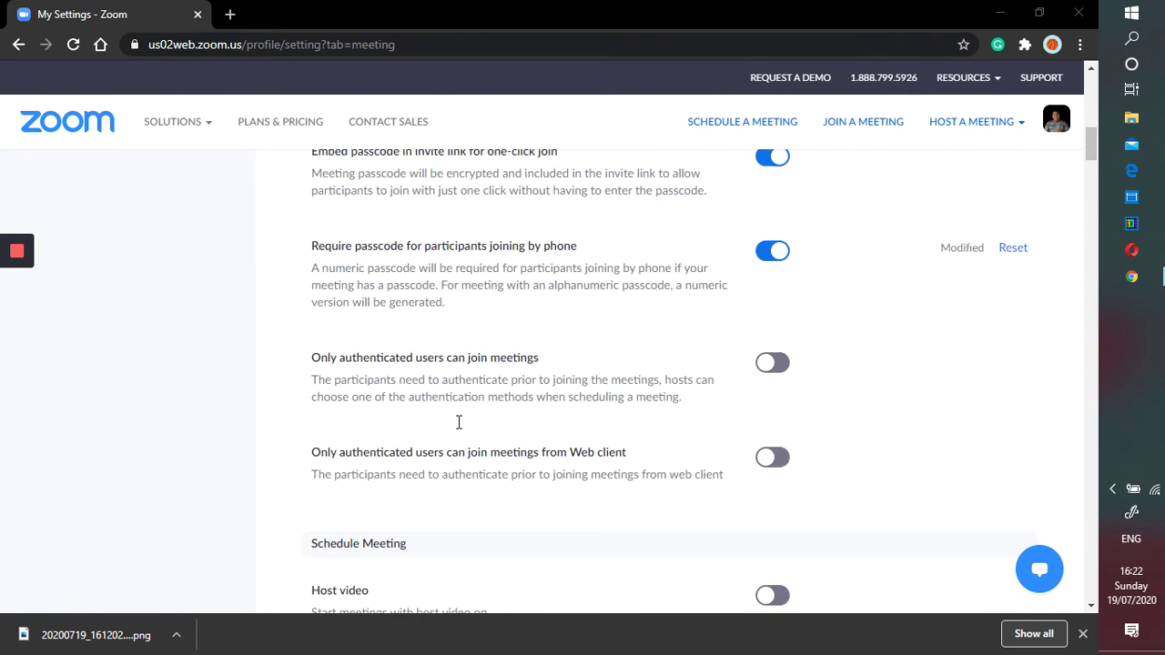
scroll(459, 423, "up", 10)
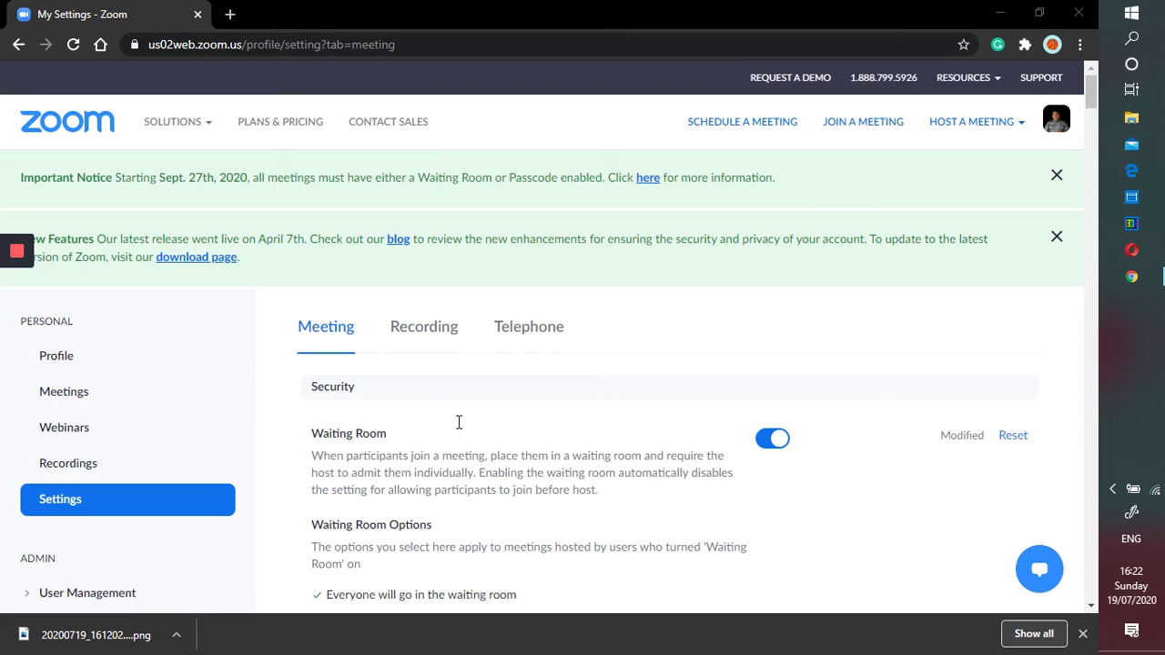
left_click(699, 342)
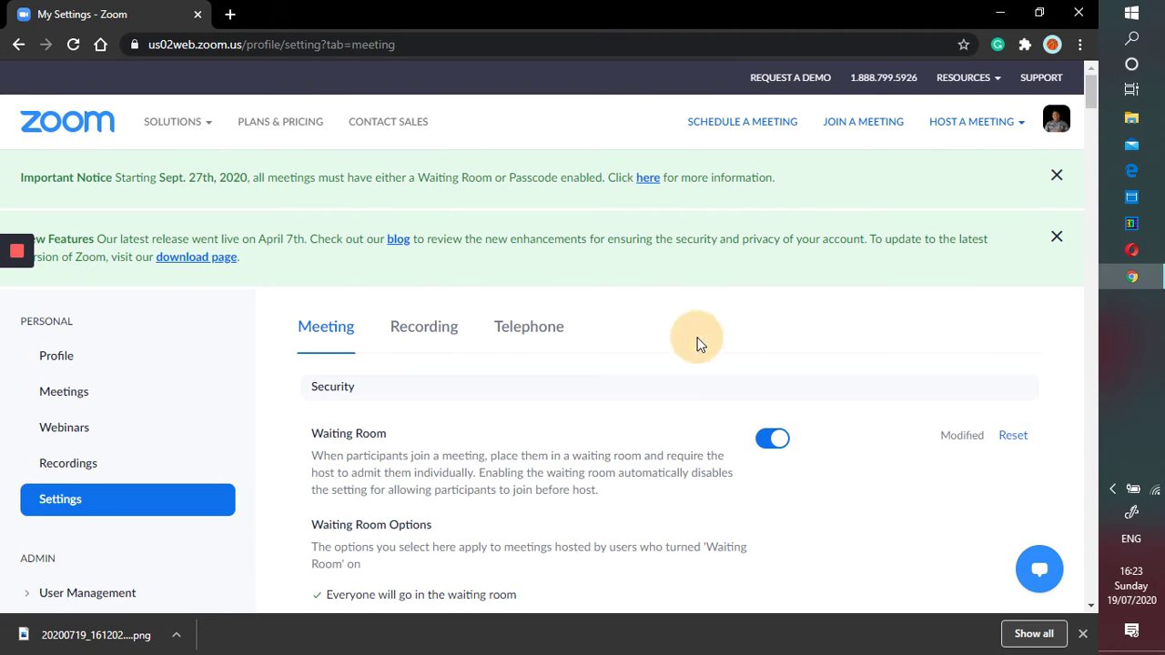
Find the Polling setting by searching the page for "poll", then switch it off and back on.
key("ctrl+f")
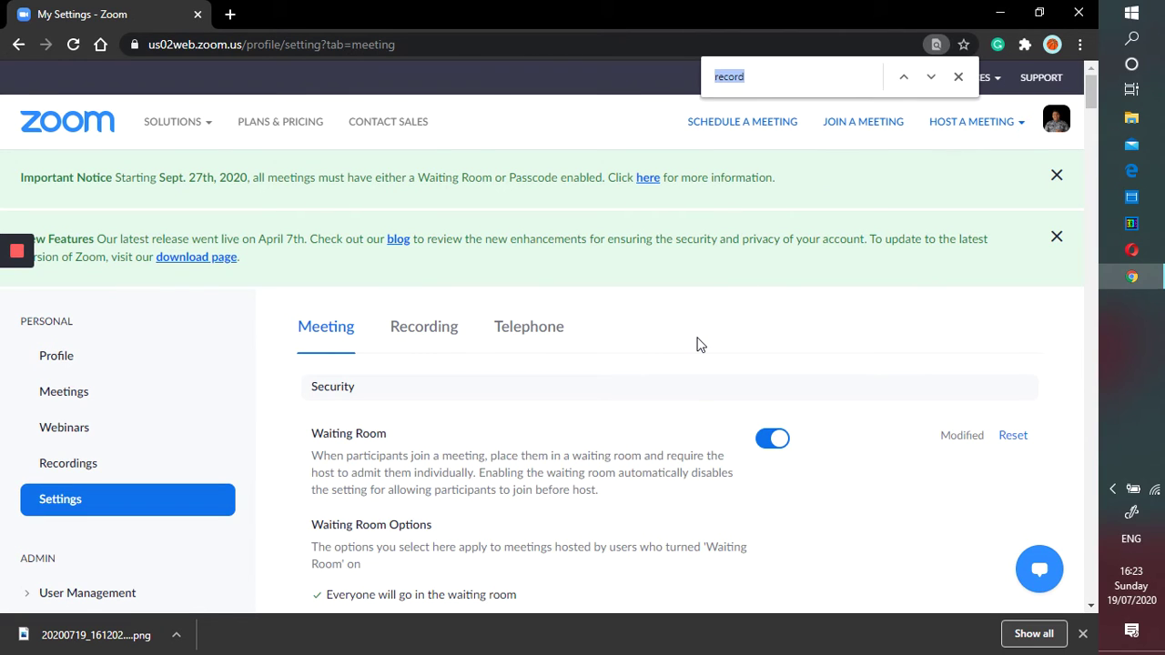
type("poll")
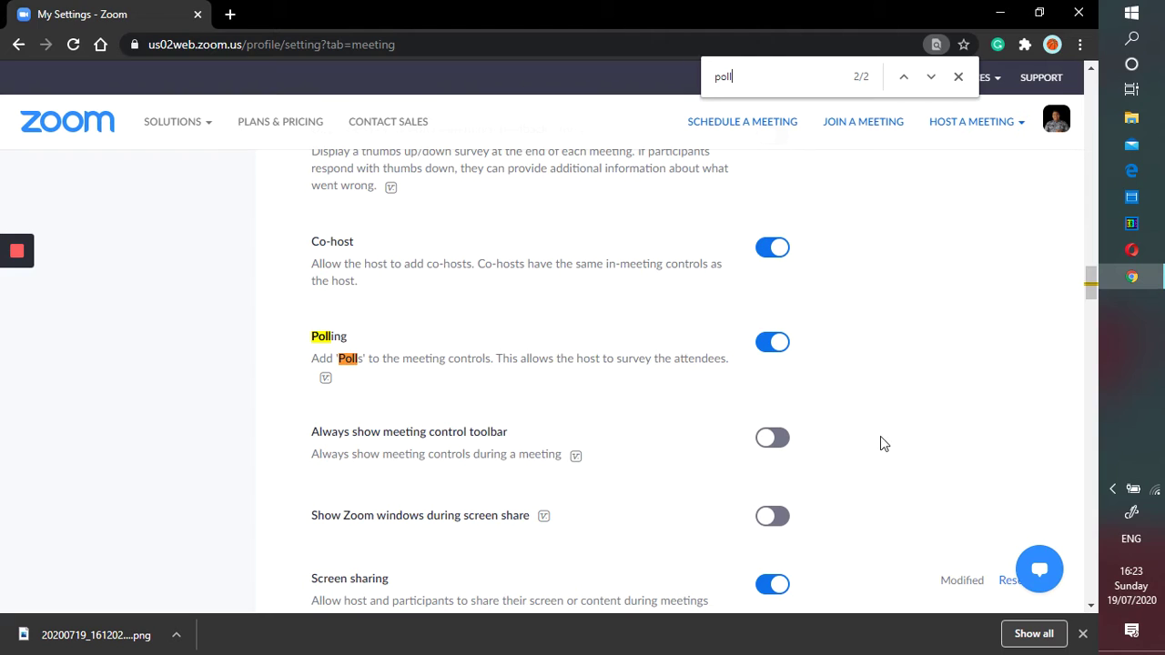
left_click(767, 354)
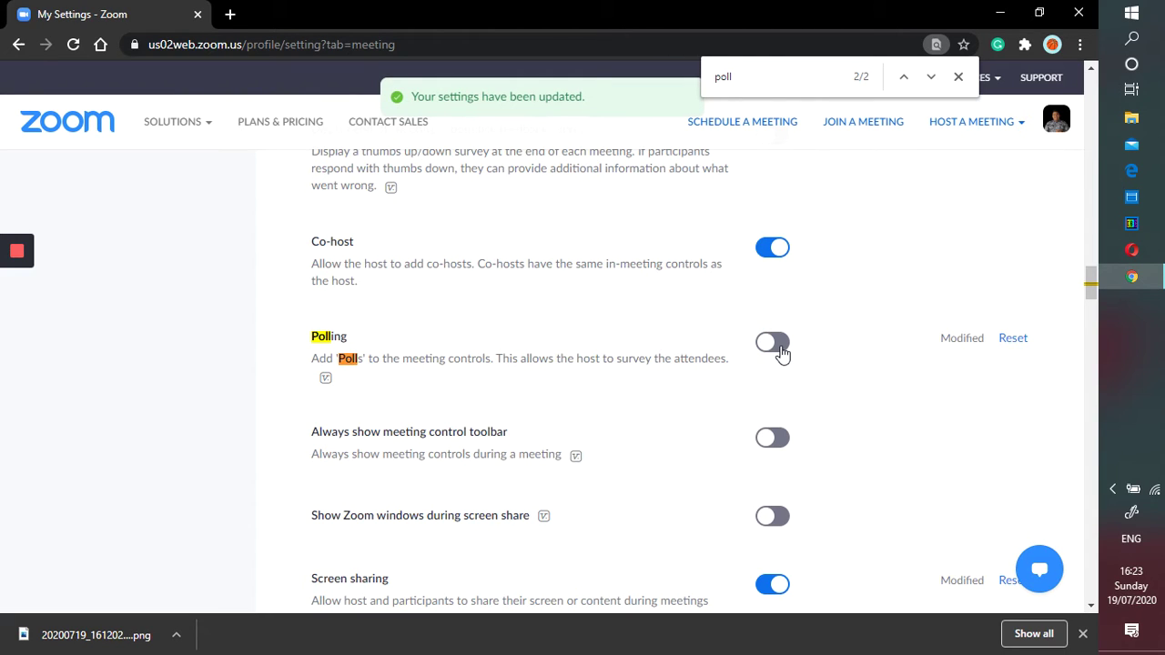
left_click(780, 354)
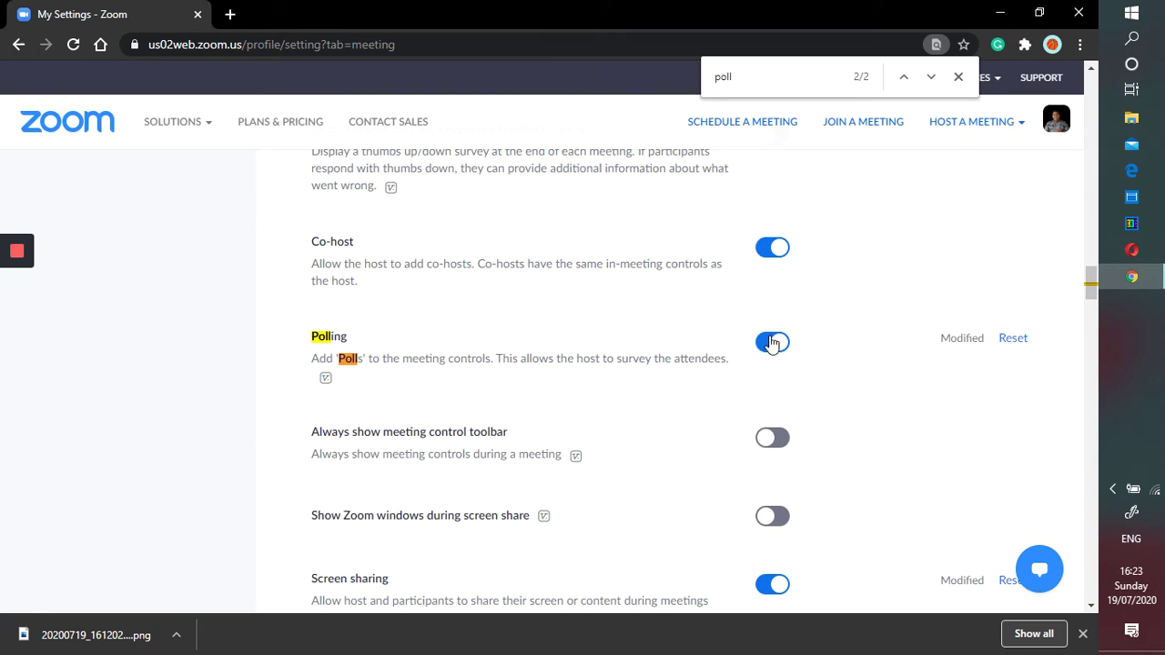
Find the Breakout room setting by searching the page for "break", then switch it off and back on.
left_click(760, 81)
double_click(759, 81)
type("brea")
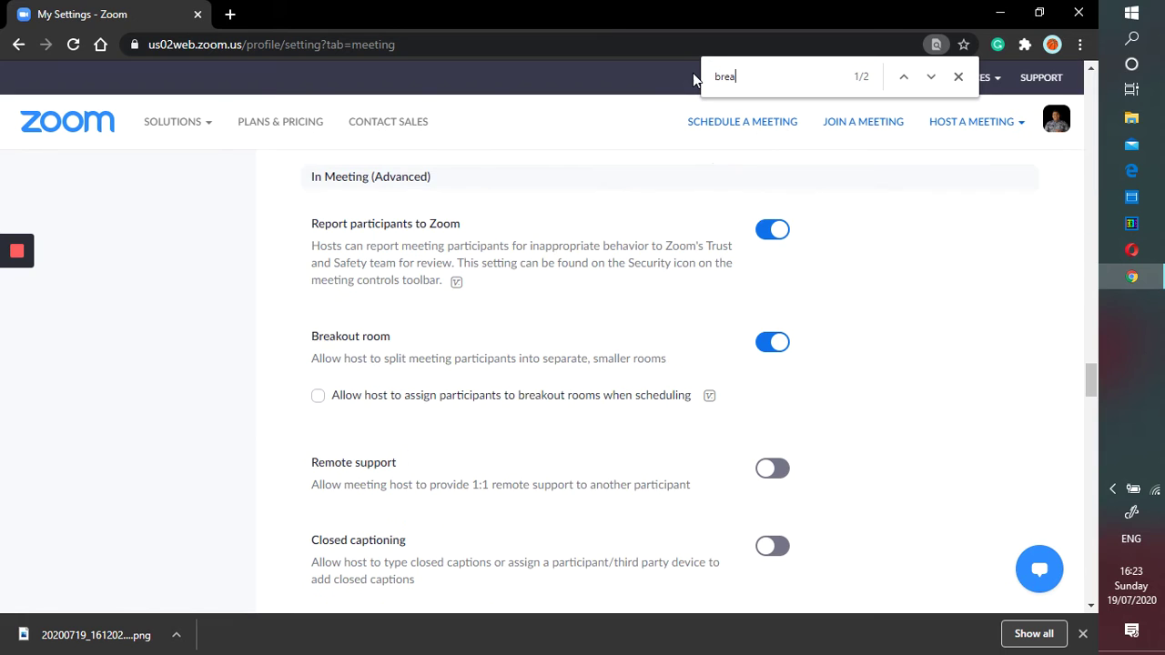
type("k")
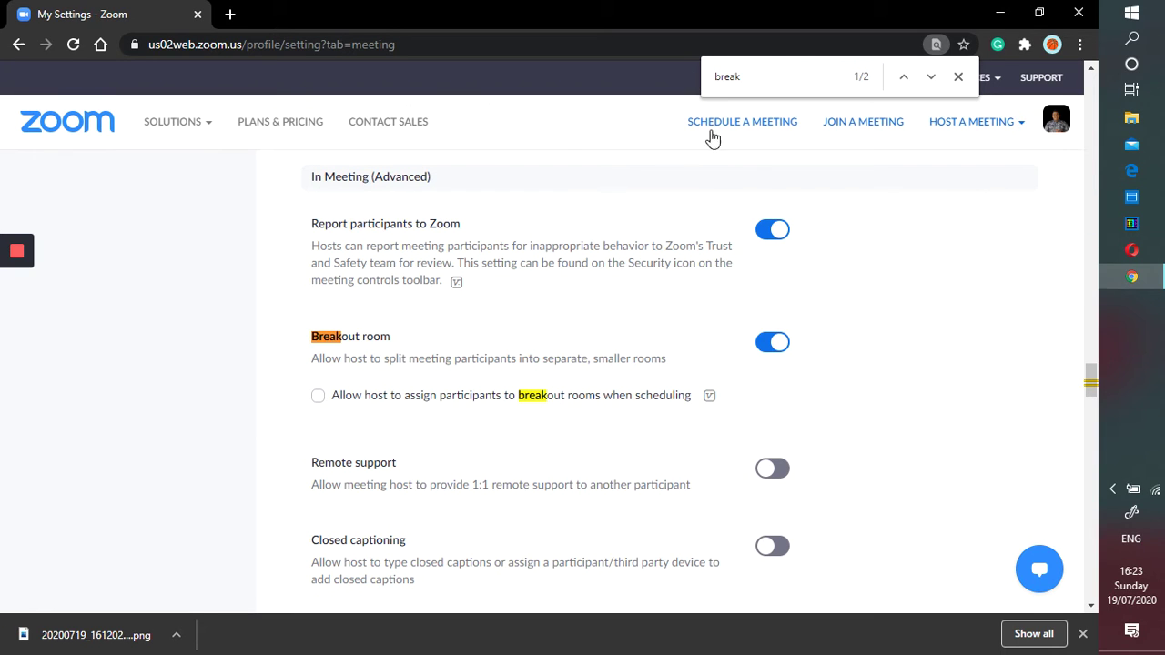
scroll(551, 308, "up", 1)
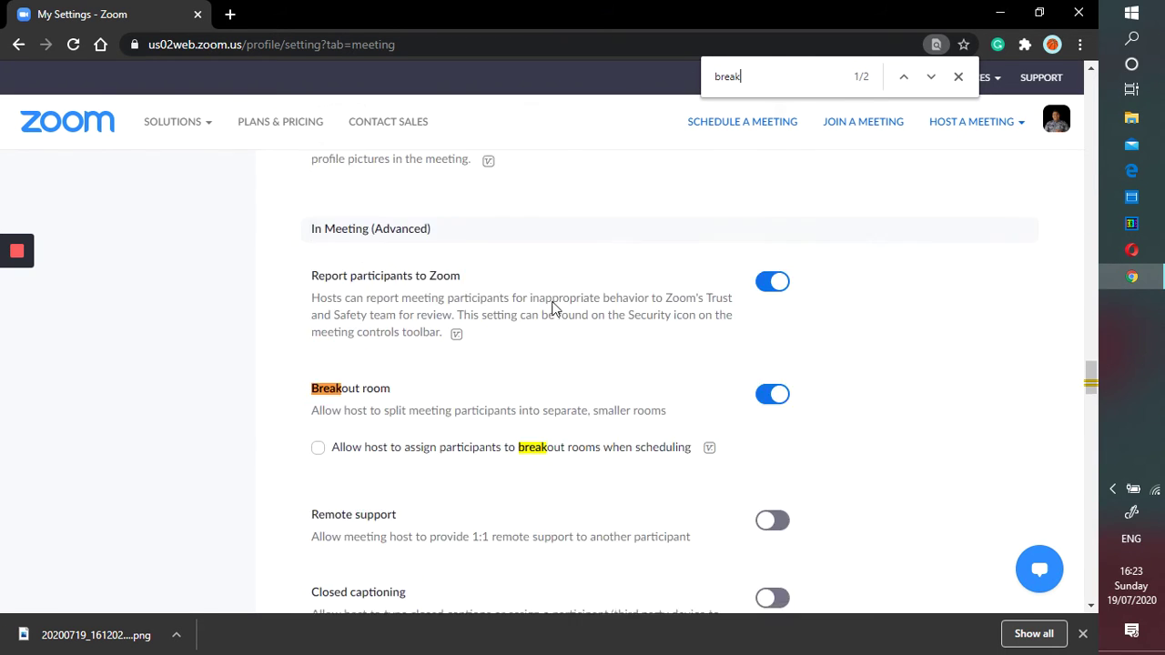
scroll(553, 308, "up", 10)
scroll(553, 308, "down", 9)
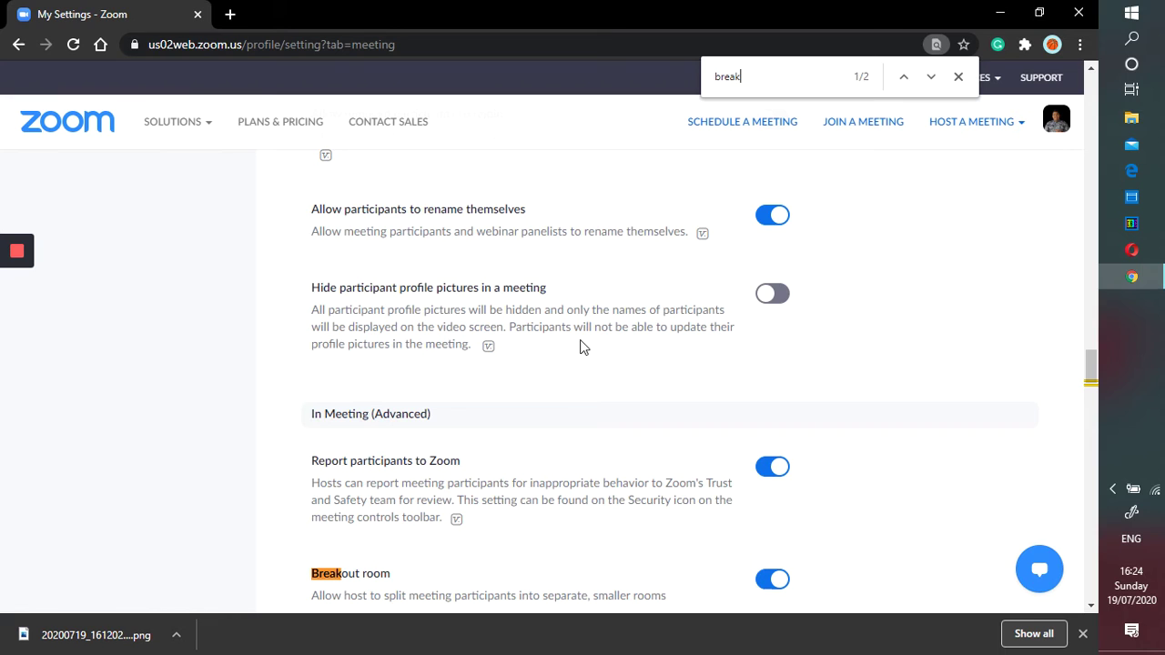
scroll(583, 347, "down", 3)
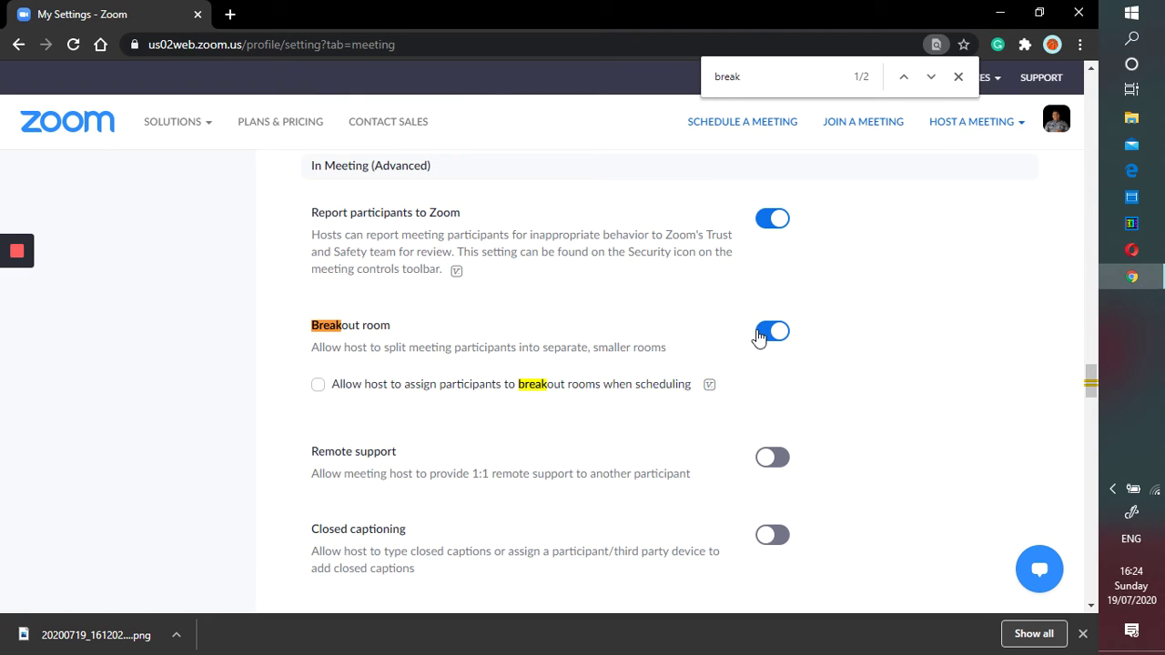
left_click(776, 335)
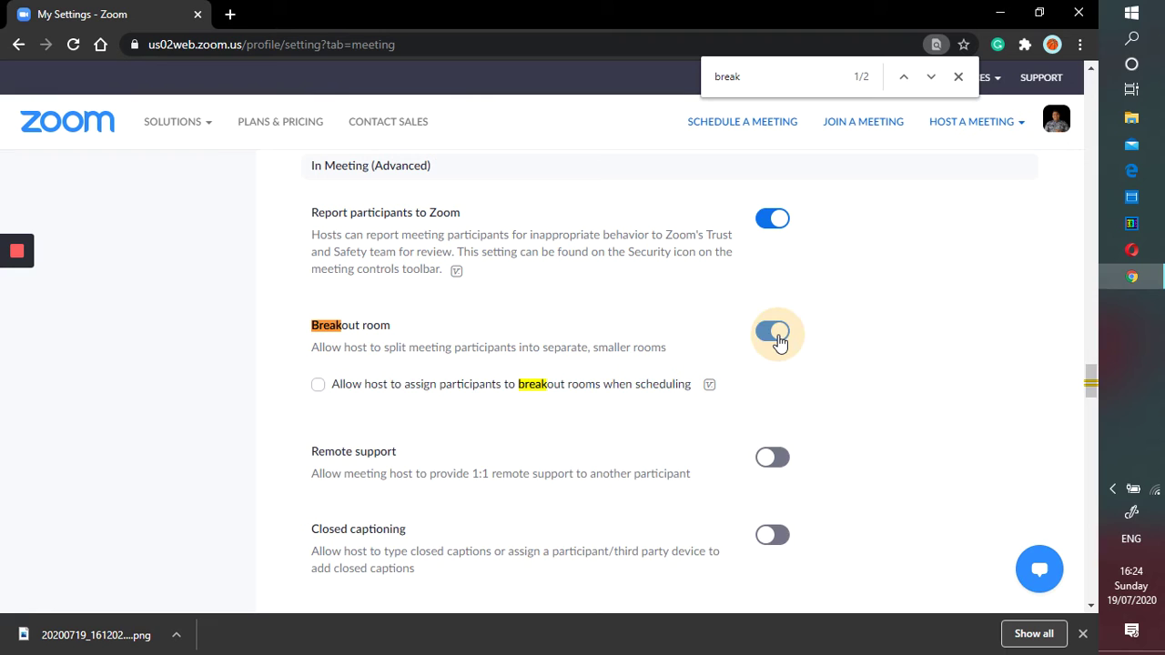
left_click(776, 335)
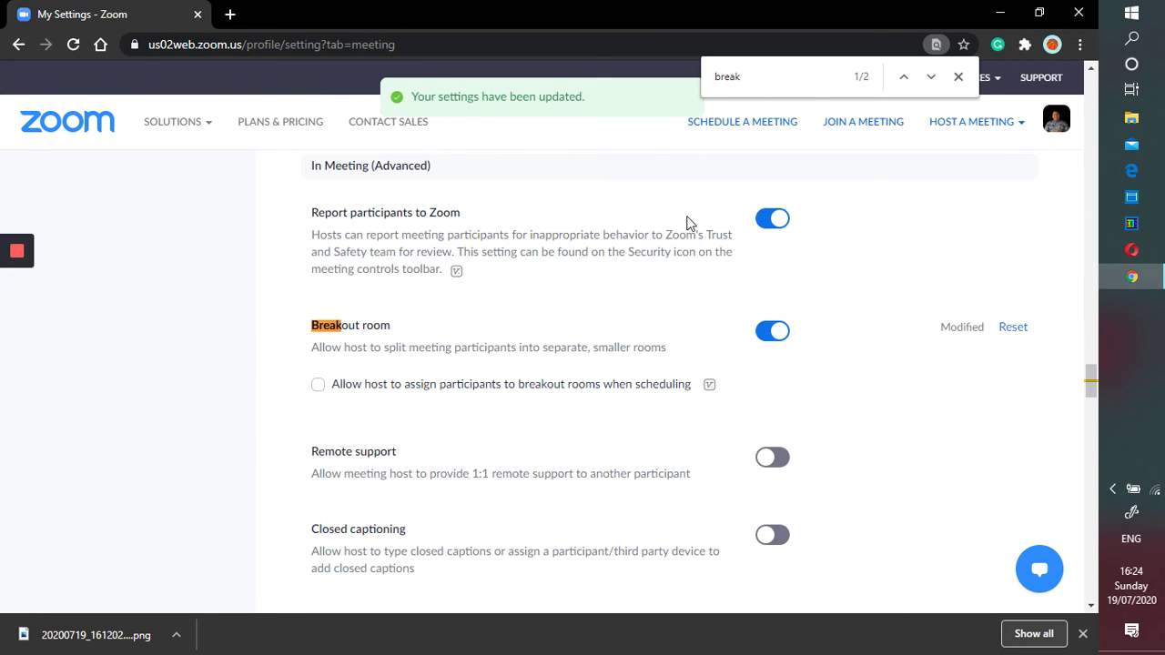
Search the settings page for "mute" and look through the settings from Request permission to unmute down to Other.
double_click(739, 73)
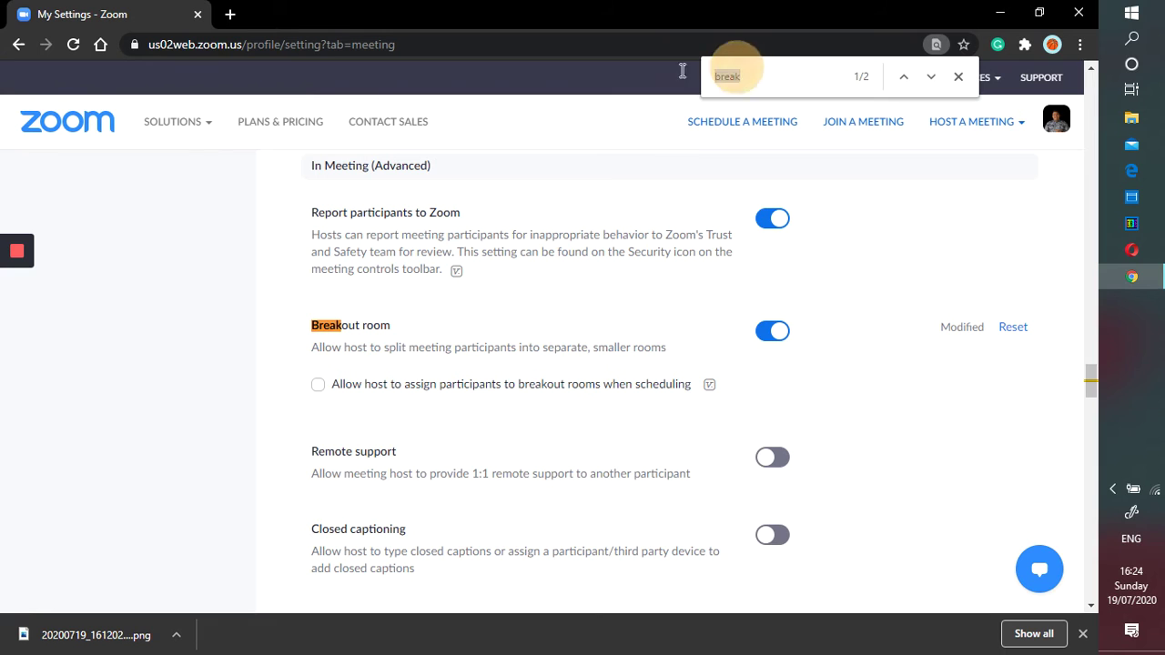
type("mute")
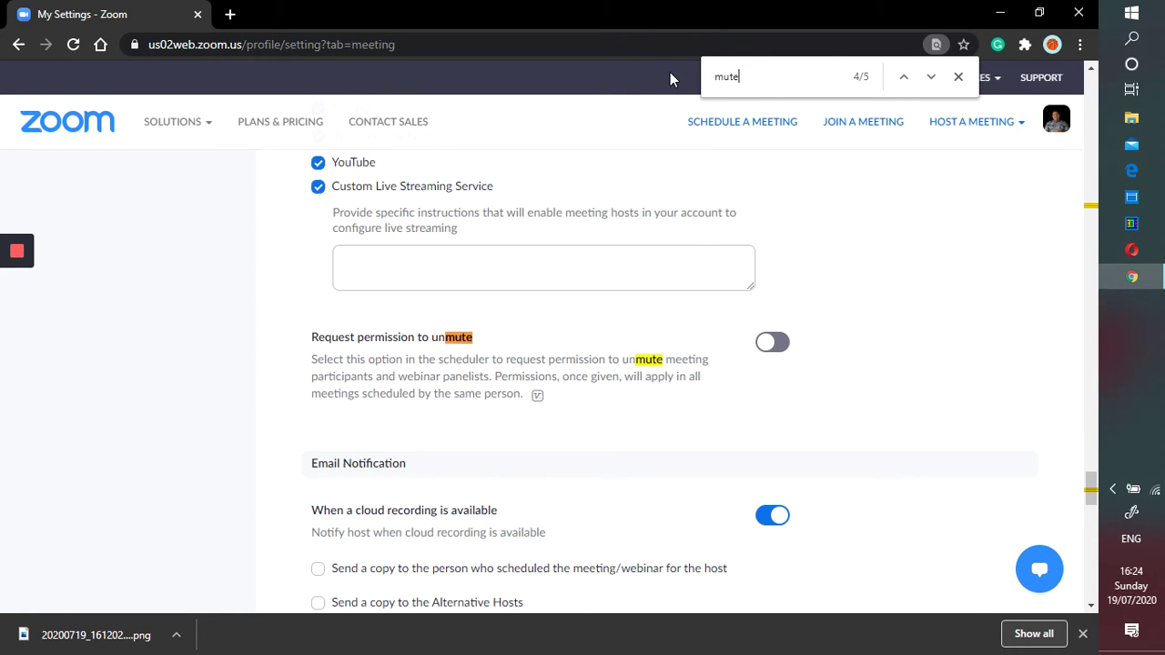
scroll(603, 352, "down", 1)
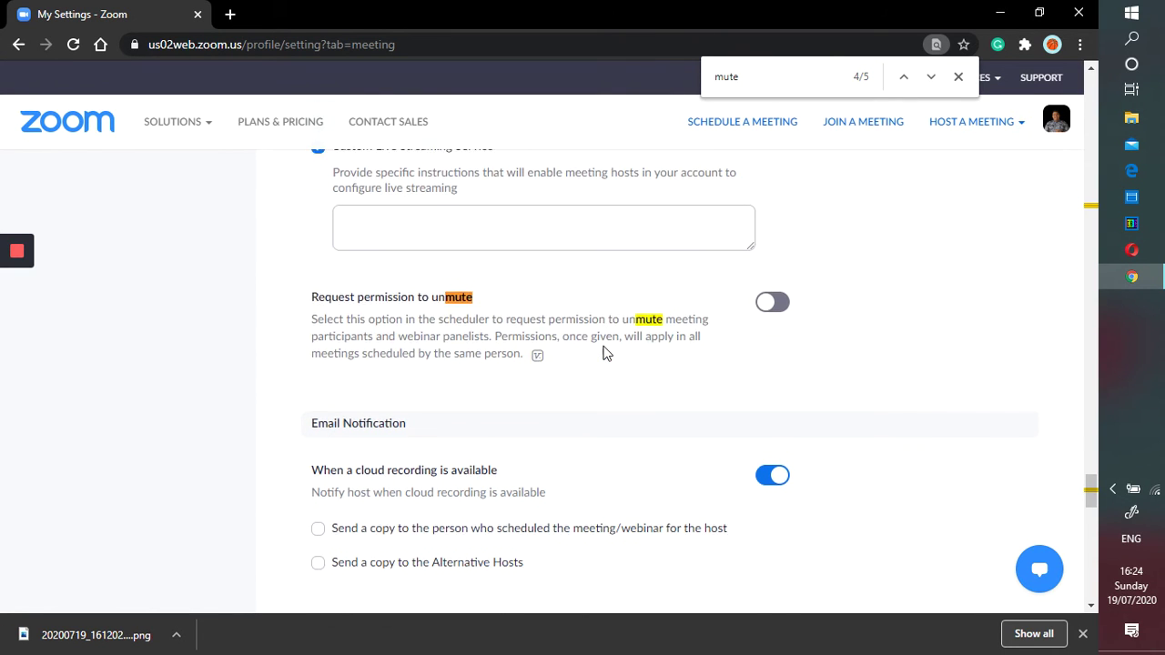
scroll(602, 352, "down", 5)
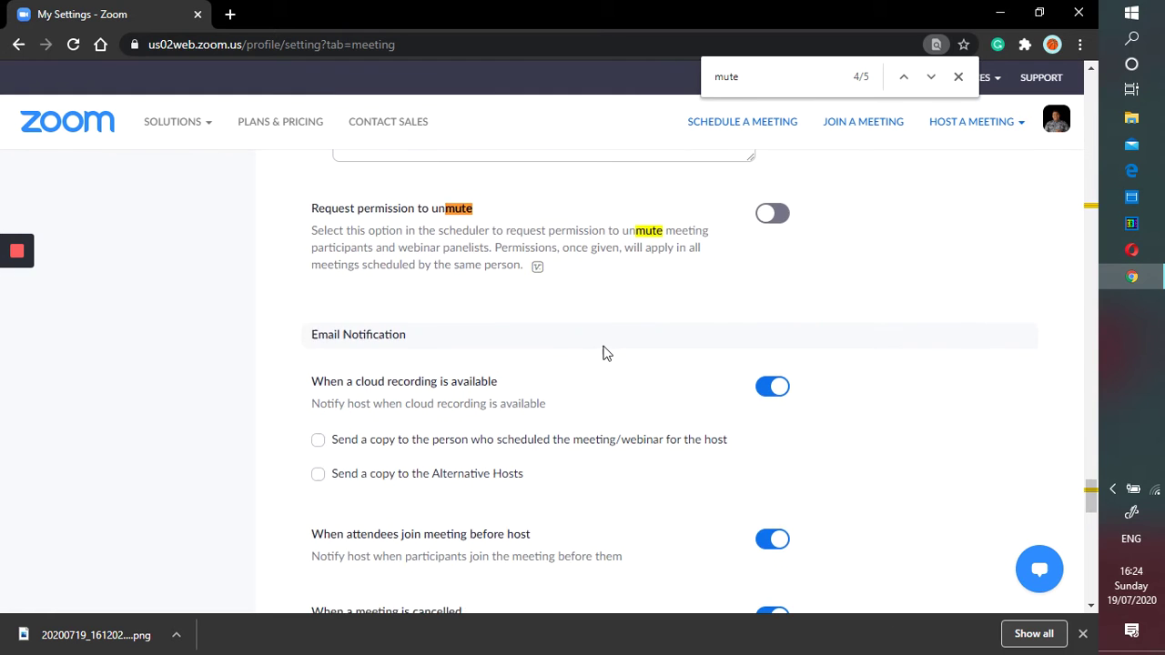
scroll(602, 353, "up", 5)
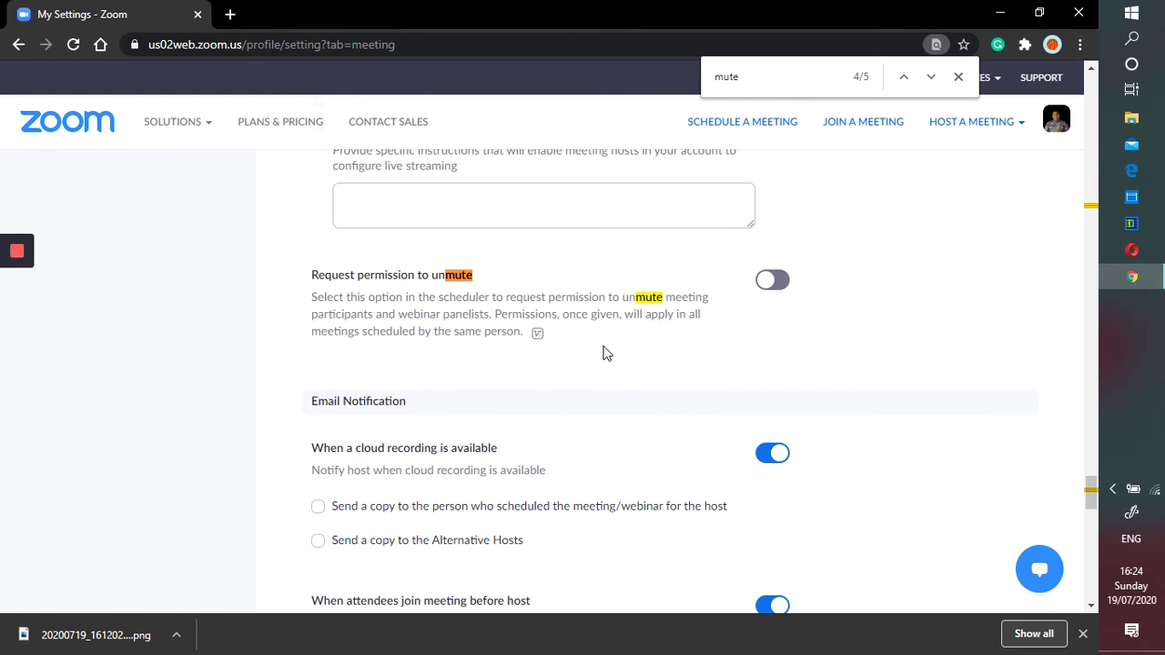
scroll(603, 352, "down", 5)
scroll(603, 352, "down", 2)
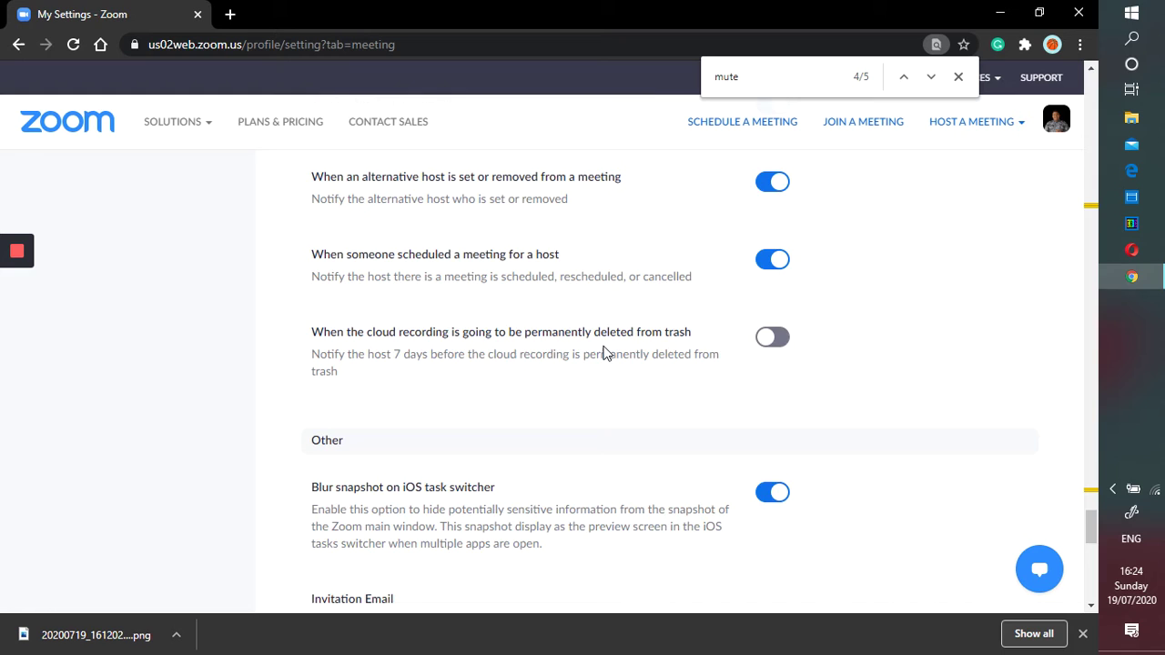
scroll(603, 352, "down", 1)
left_click(749, 98)
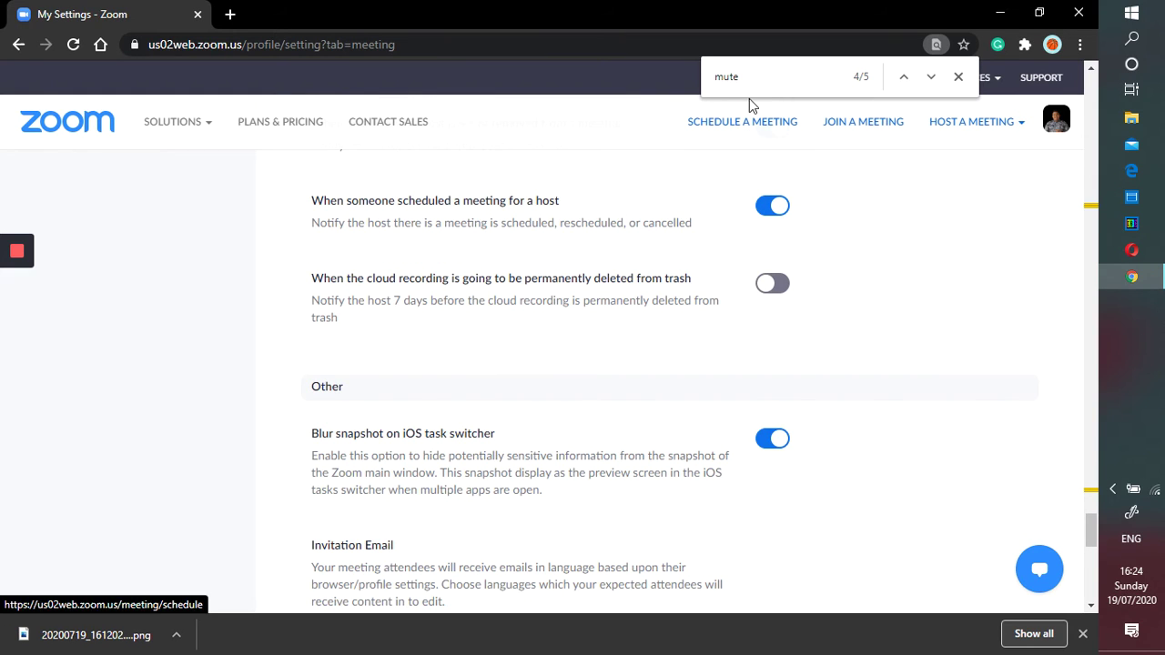
type("upo")
key("BackSpace")
key("BackSpace")
key("BackSpace")
key("BackSpace")
key("BackSpace")
key("BackSpace")
key("BackSpace")
key("BackSpace")
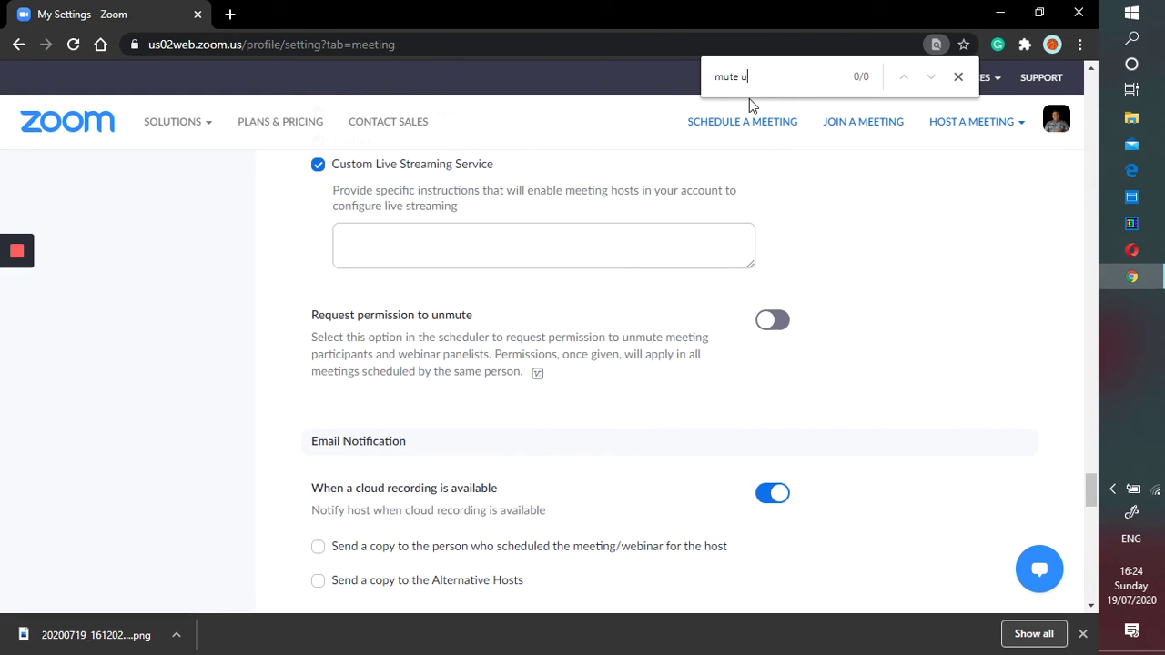
Search the page for "mute", cycle through the matches to Mute participants upon entry, and toggle that setting, leaving it enabled.
type("m")
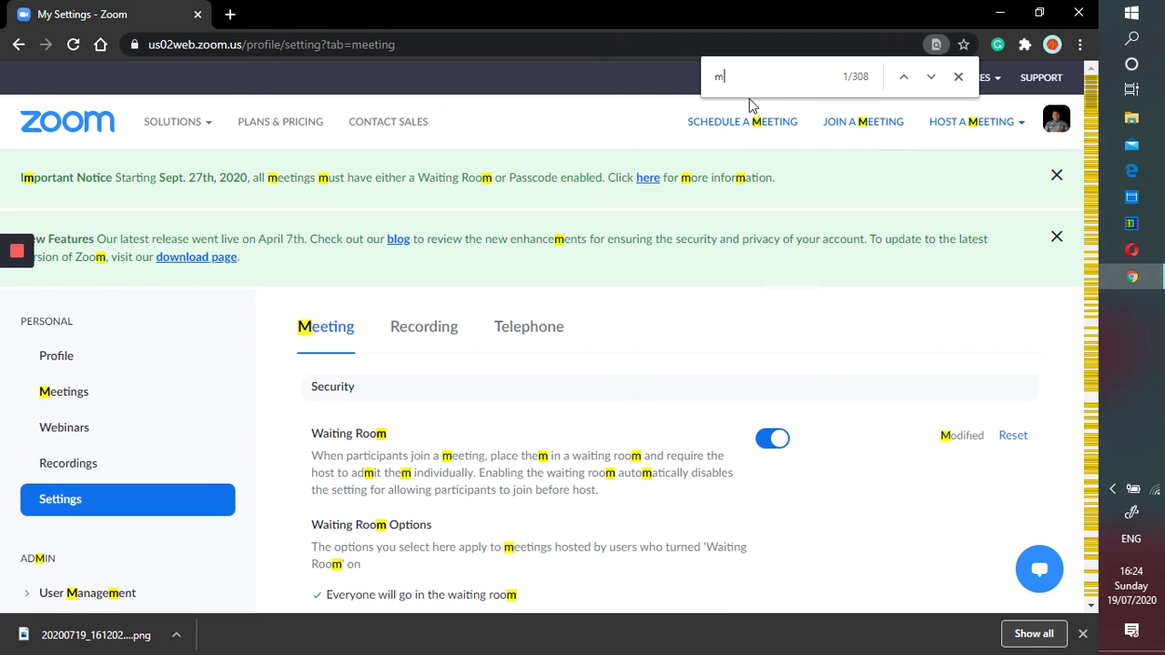
type("ute")
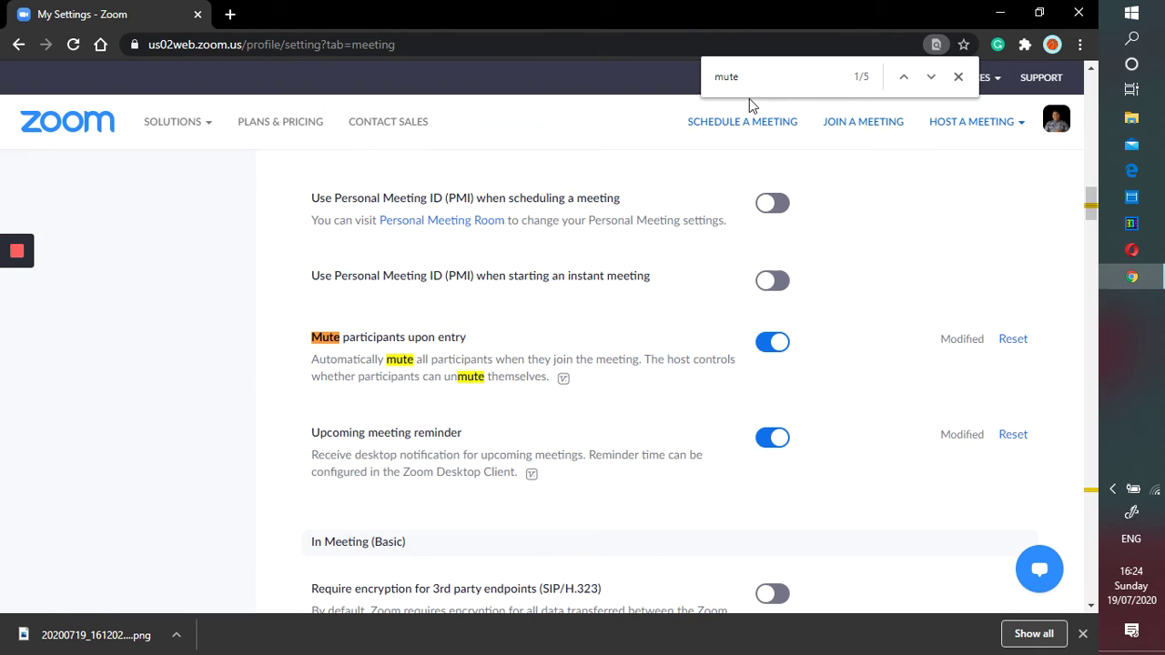
key("Return")
key("Return")
key("Return")
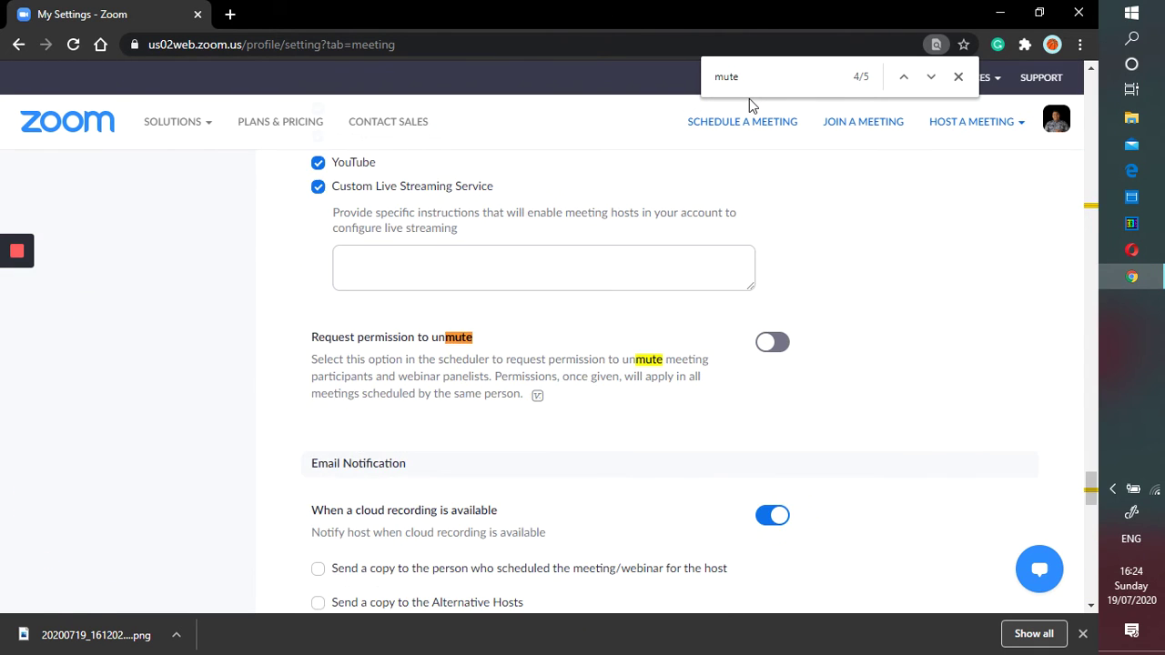
key("Return")
key("Return")
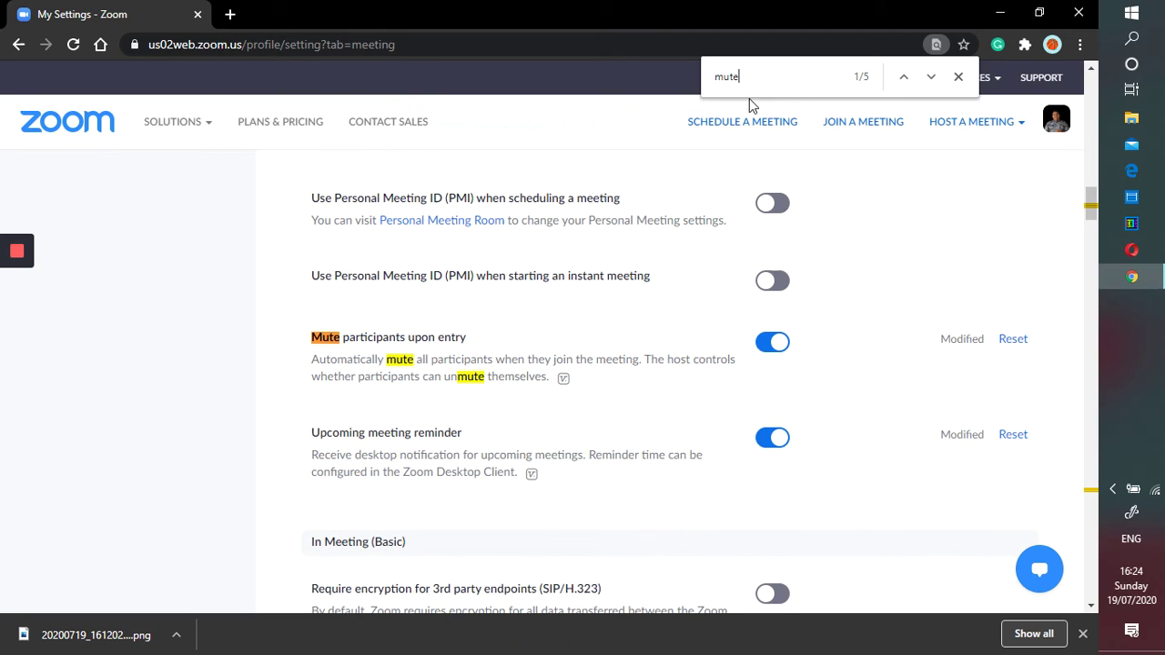
scroll(535, 433, "up", 1)
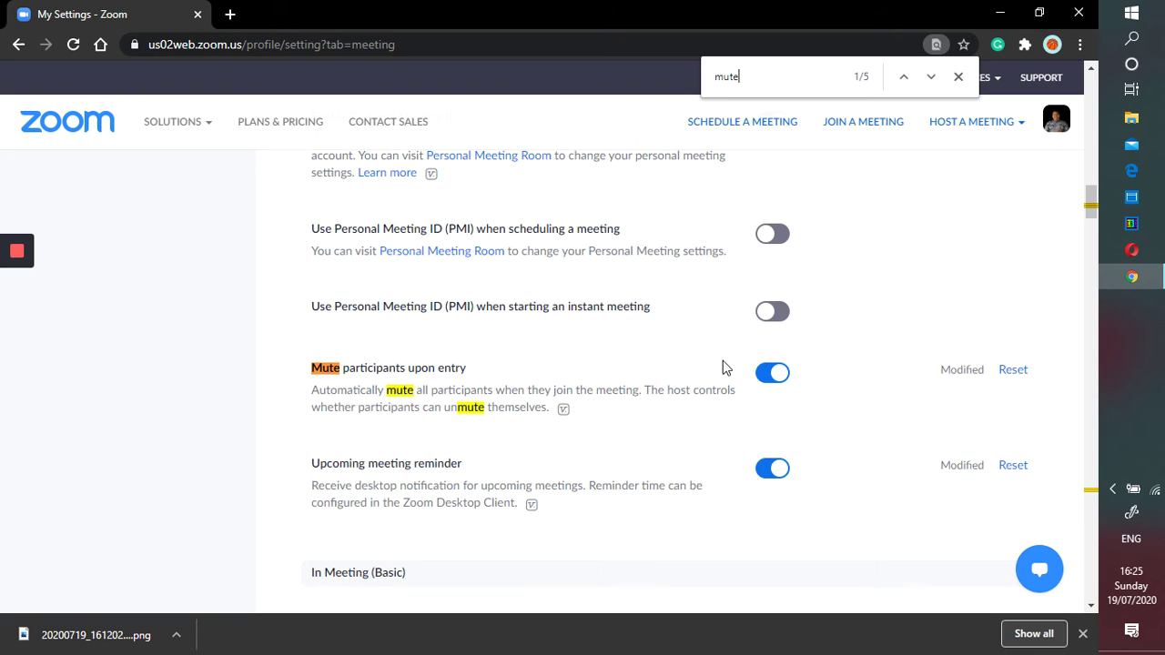
left_click(779, 377)
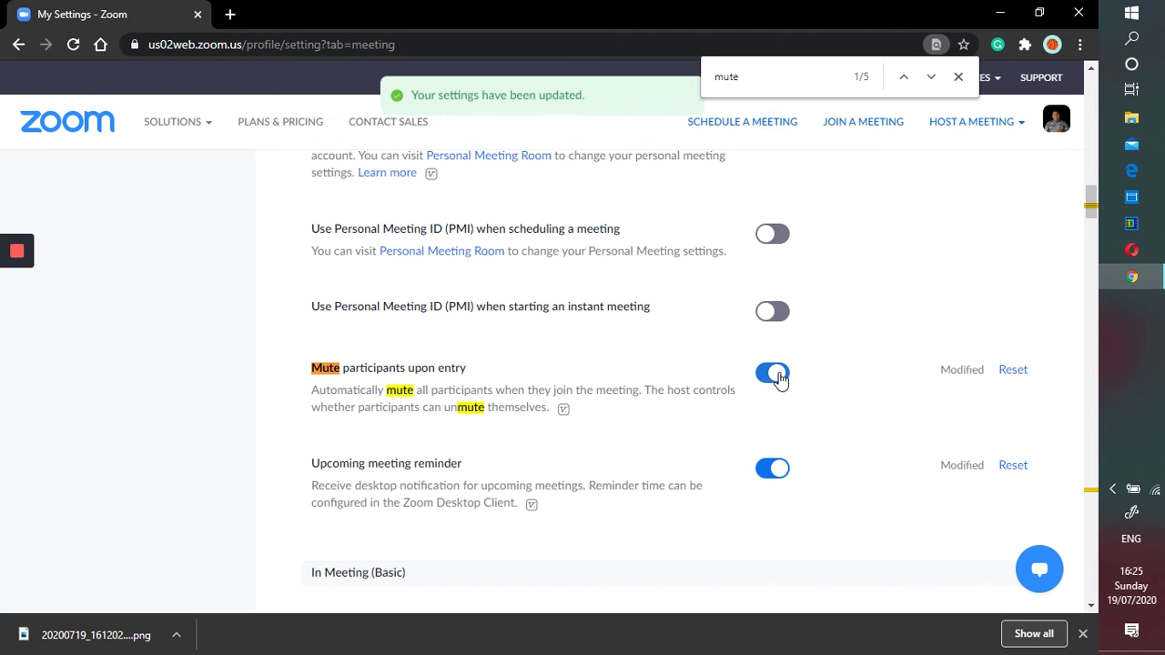
Search the page for "anno", enable "Only the user who is sharing can annotate" under Annotation, and save the change.
left_click(755, 75)
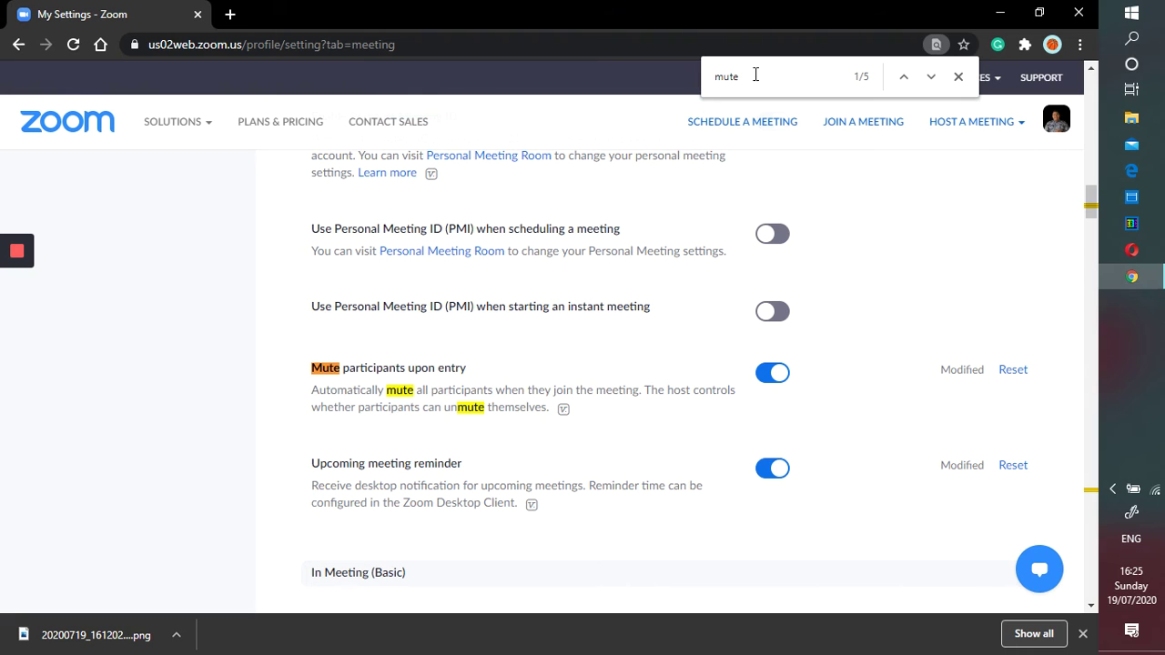
key("BackSpace")
key("BackSpace")
key("BackSpace")
key("BackSpace")
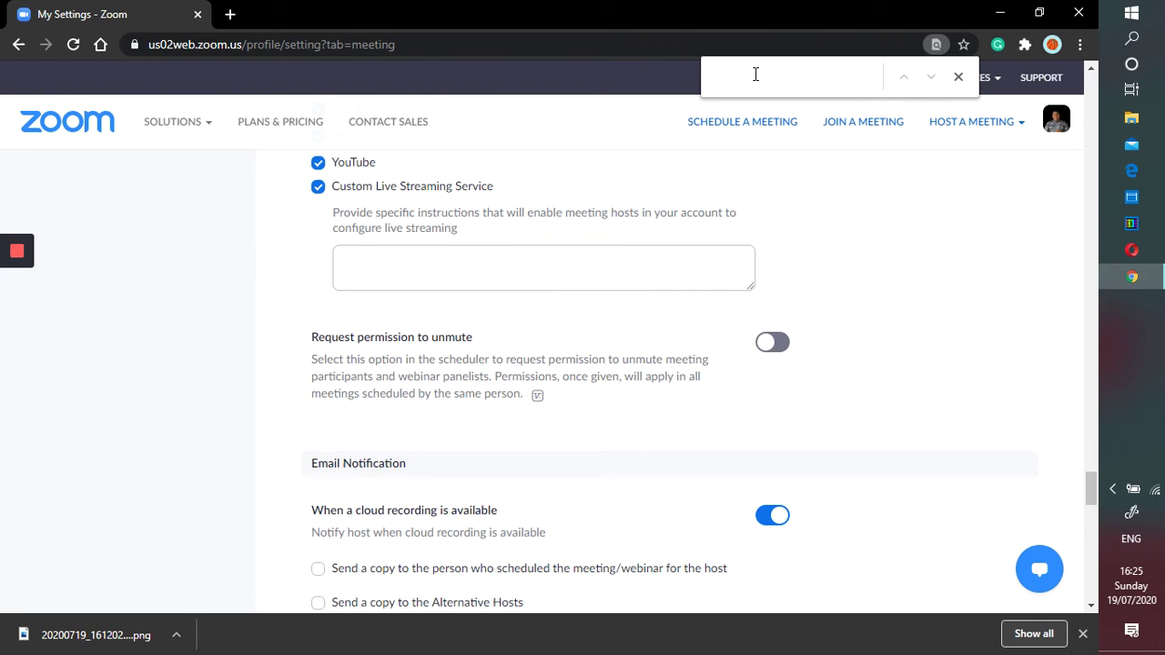
type("anno")
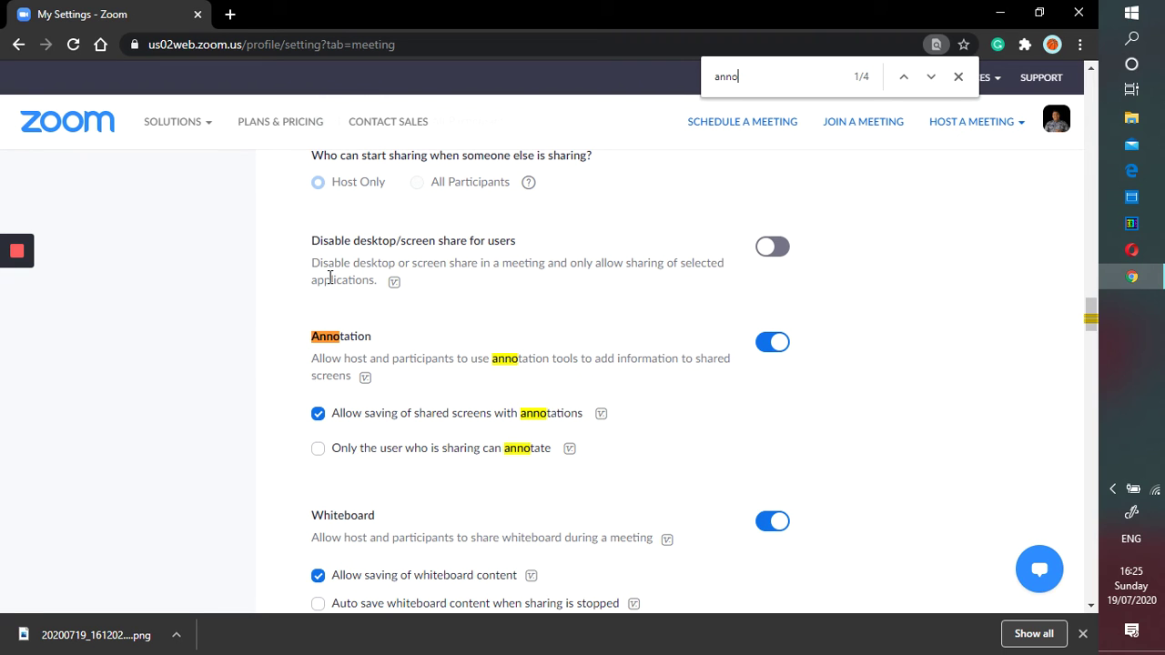
scroll(204, 397, "down", 2)
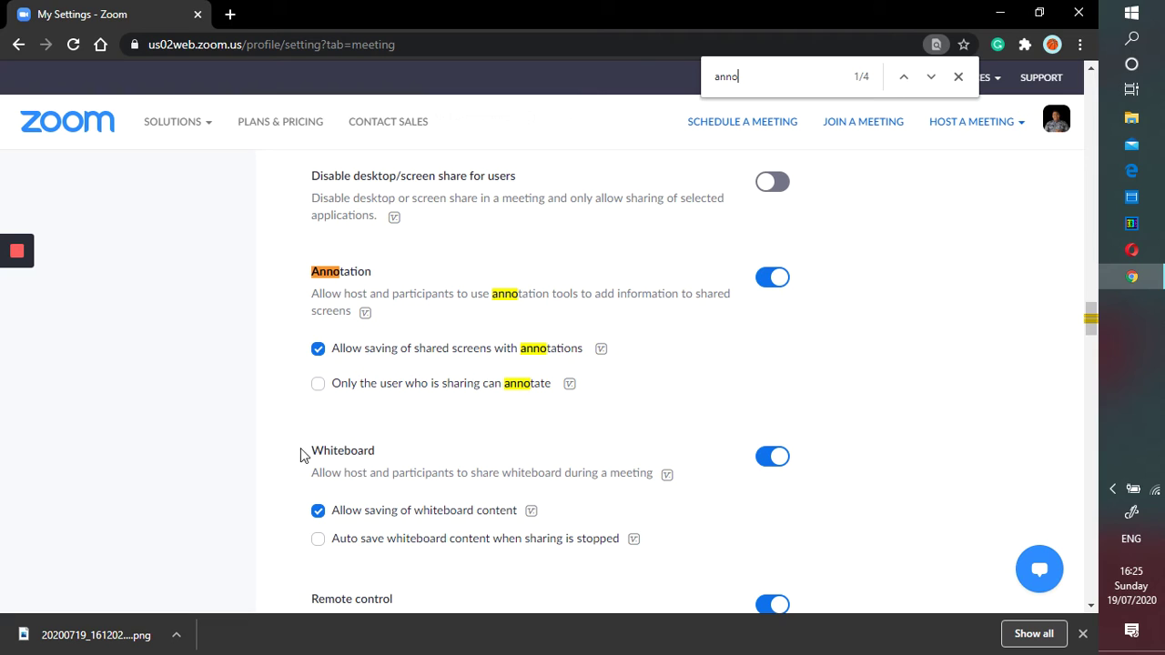
left_click(318, 384)
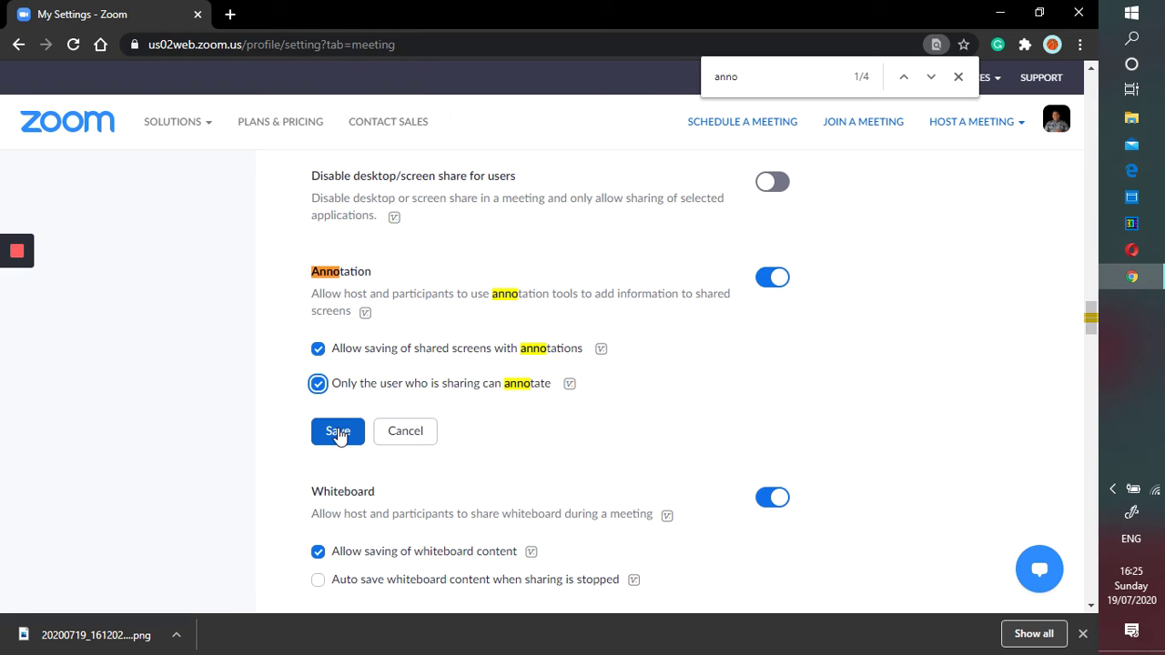
left_click(265, 443)
left_click(334, 437)
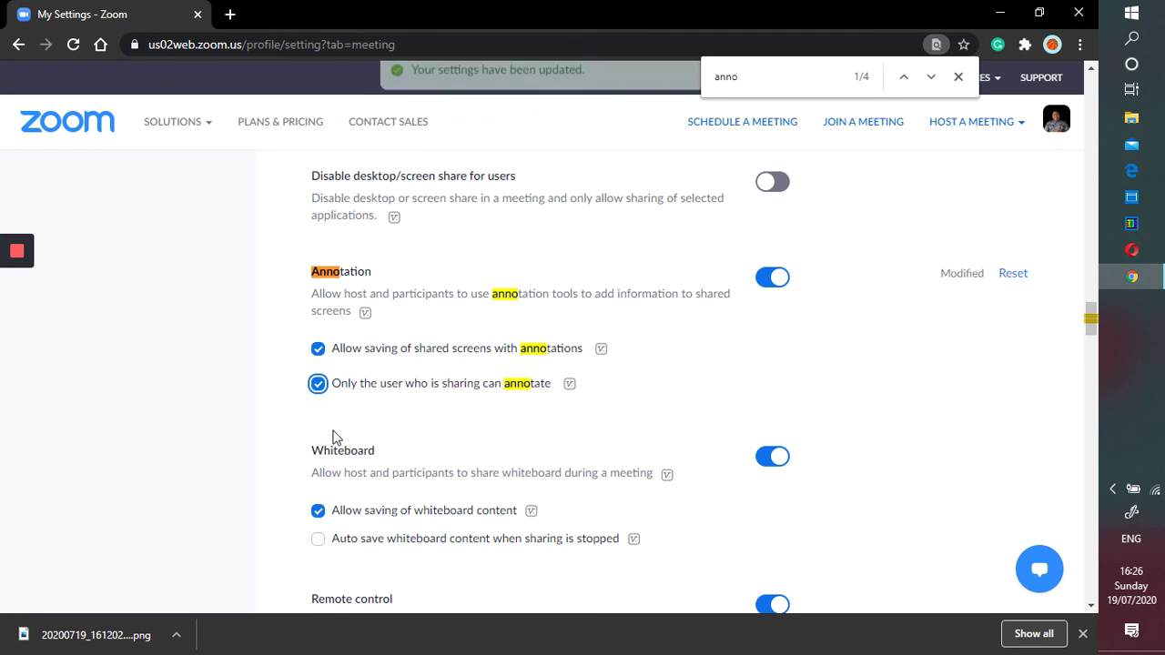
Under Screen sharing, switch who can share to All Participants and back to Host Only.
scroll(289, 441, "up", 2)
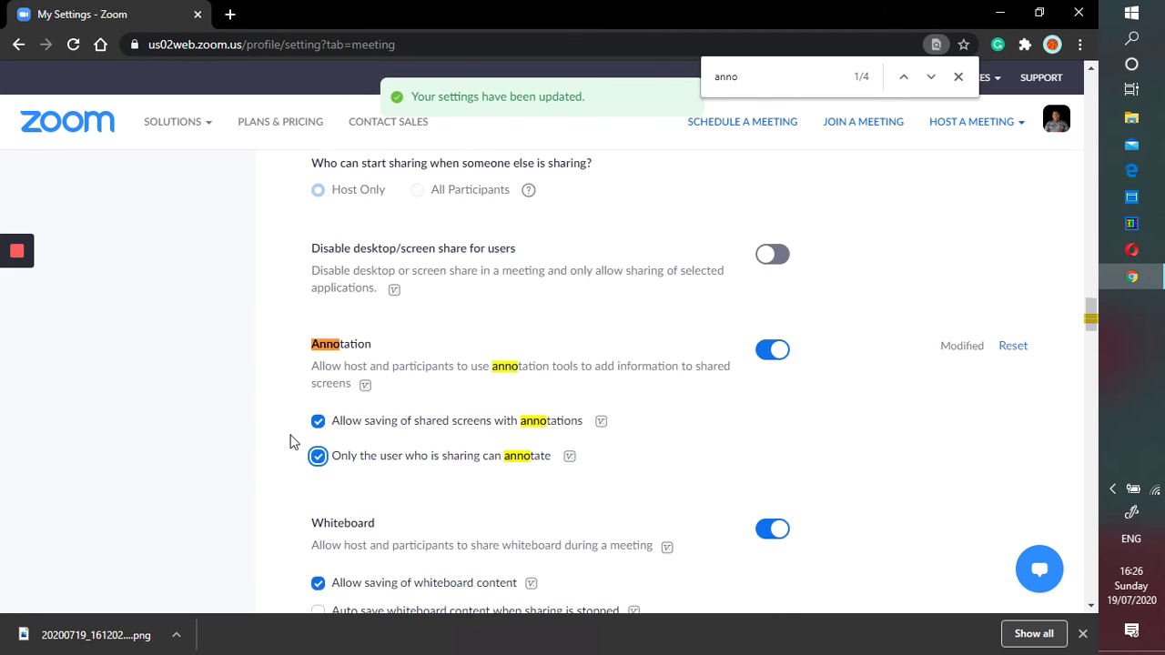
scroll(289, 442, "down", 1)
scroll(289, 442, "up", 2)
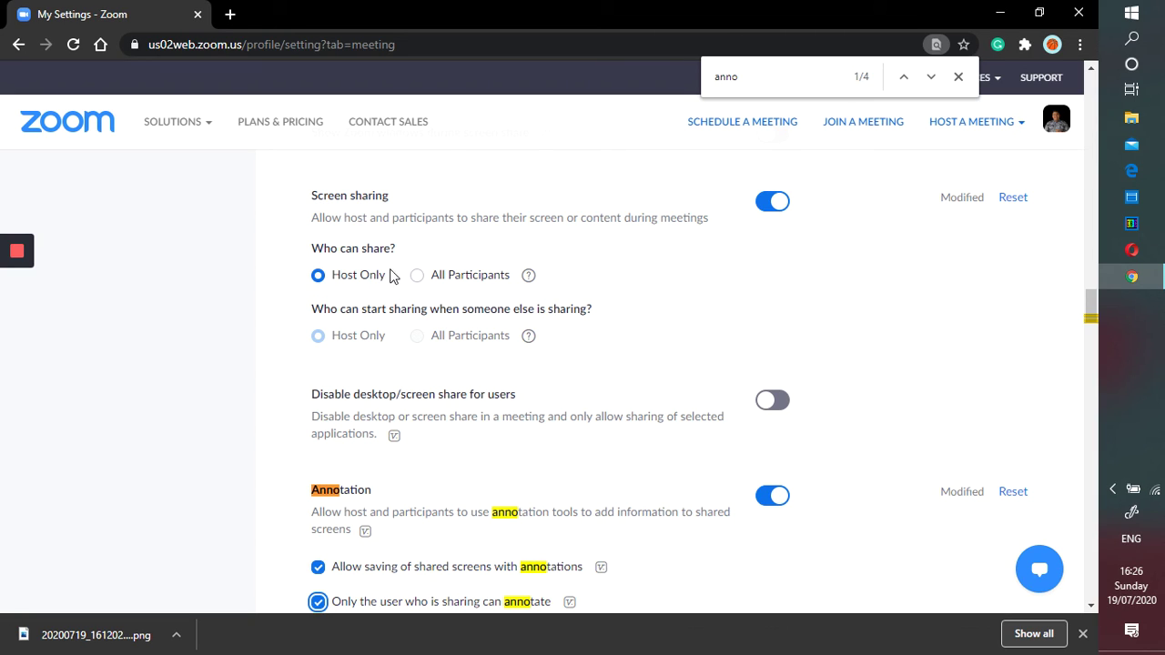
left_click(423, 279)
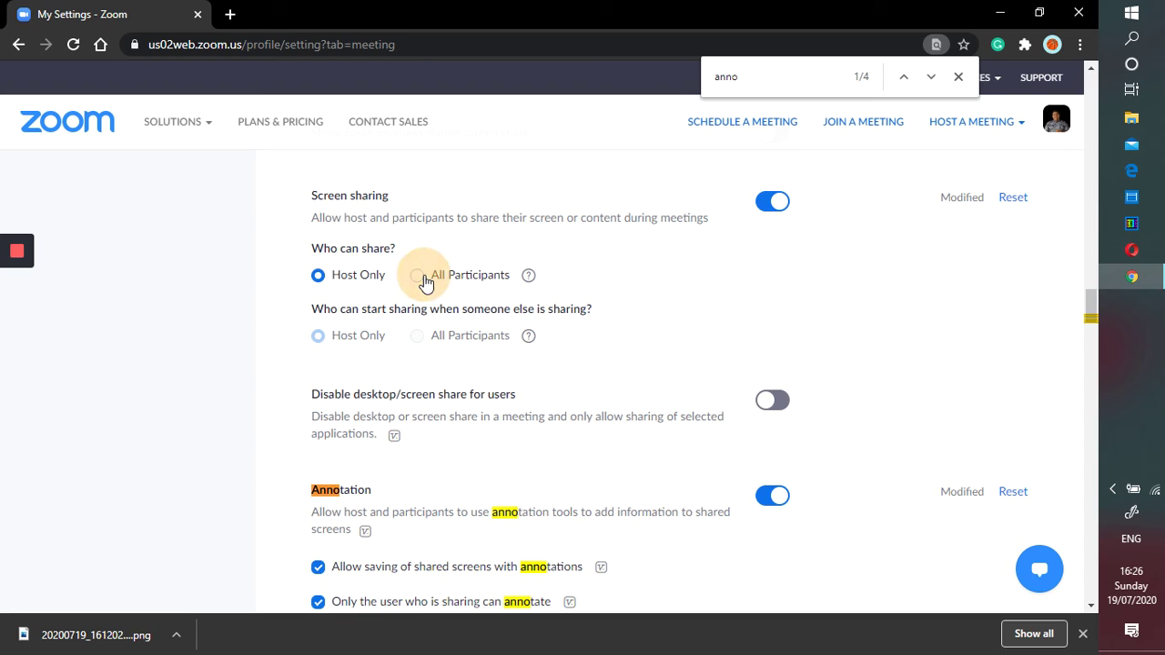
left_click(324, 277)
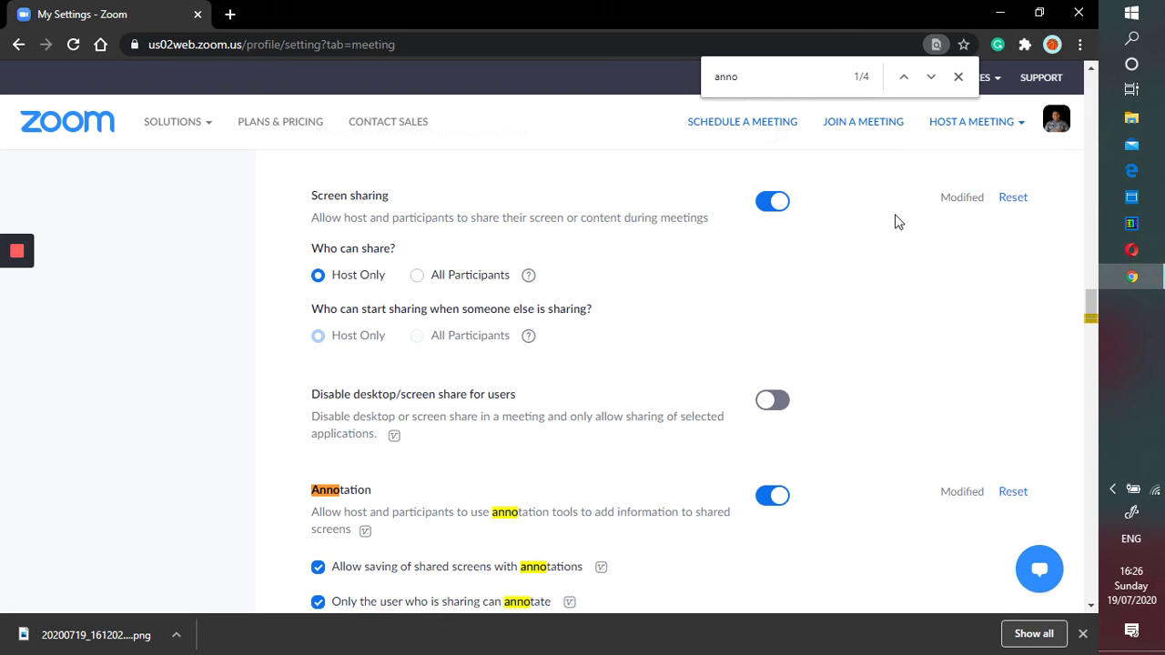
Return to the beginning of the meeting settings and open the Recording settings.
scroll(897, 222, "down", 3)
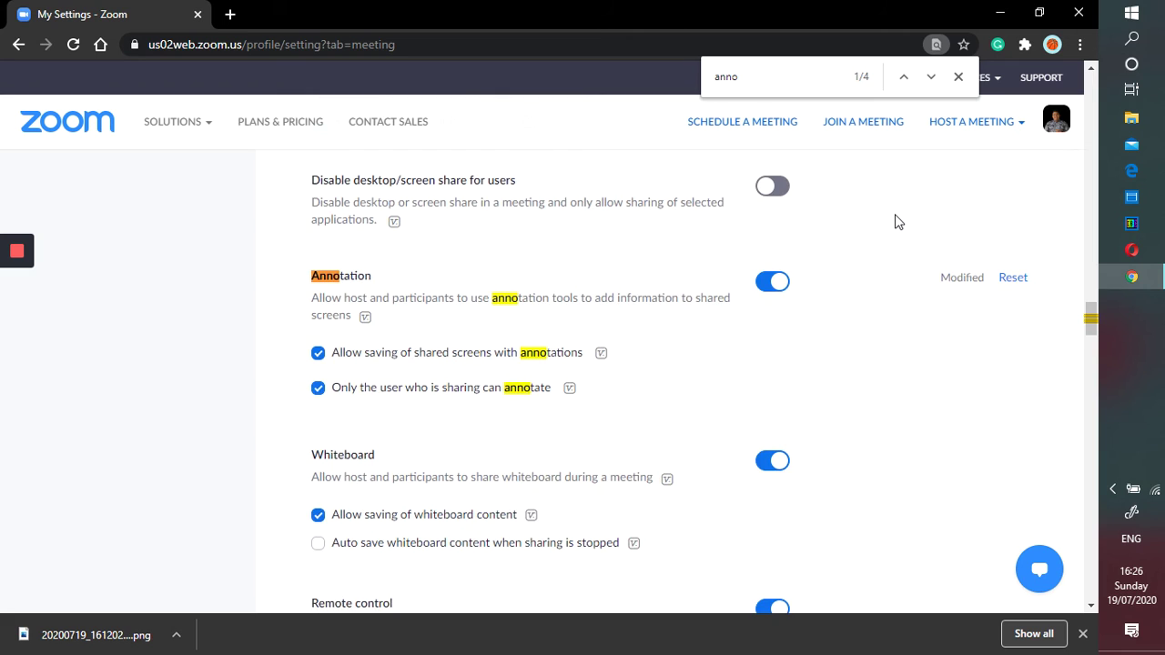
scroll(897, 222, "up", 1)
scroll(896, 222, "up", 7)
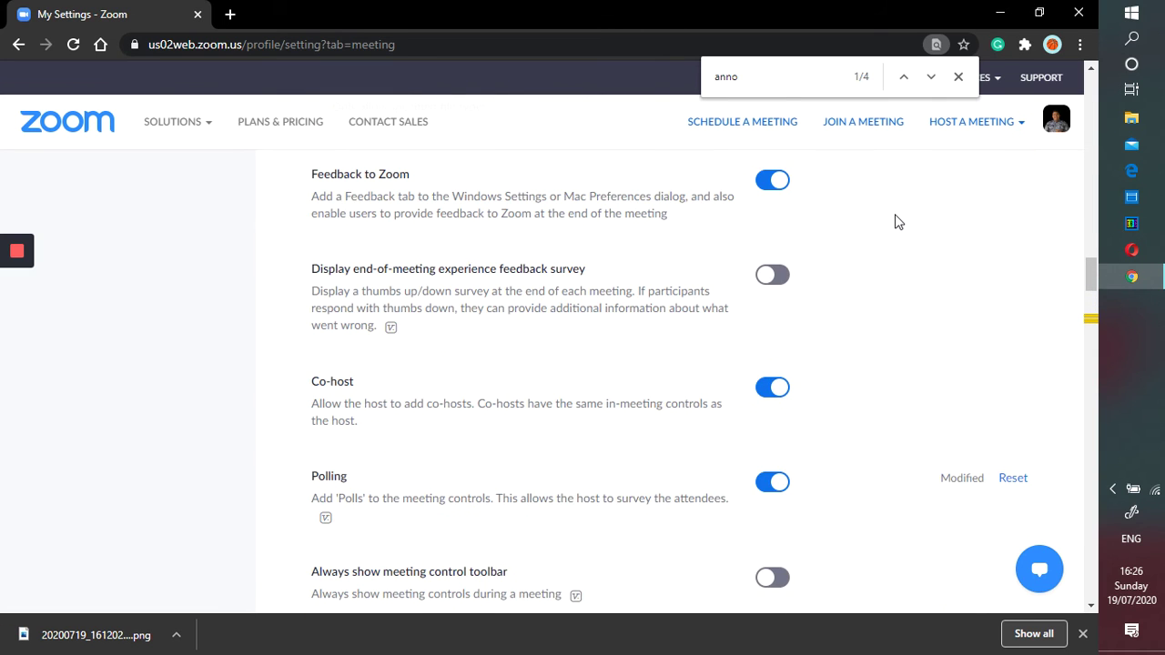
scroll(897, 222, "up", 15)
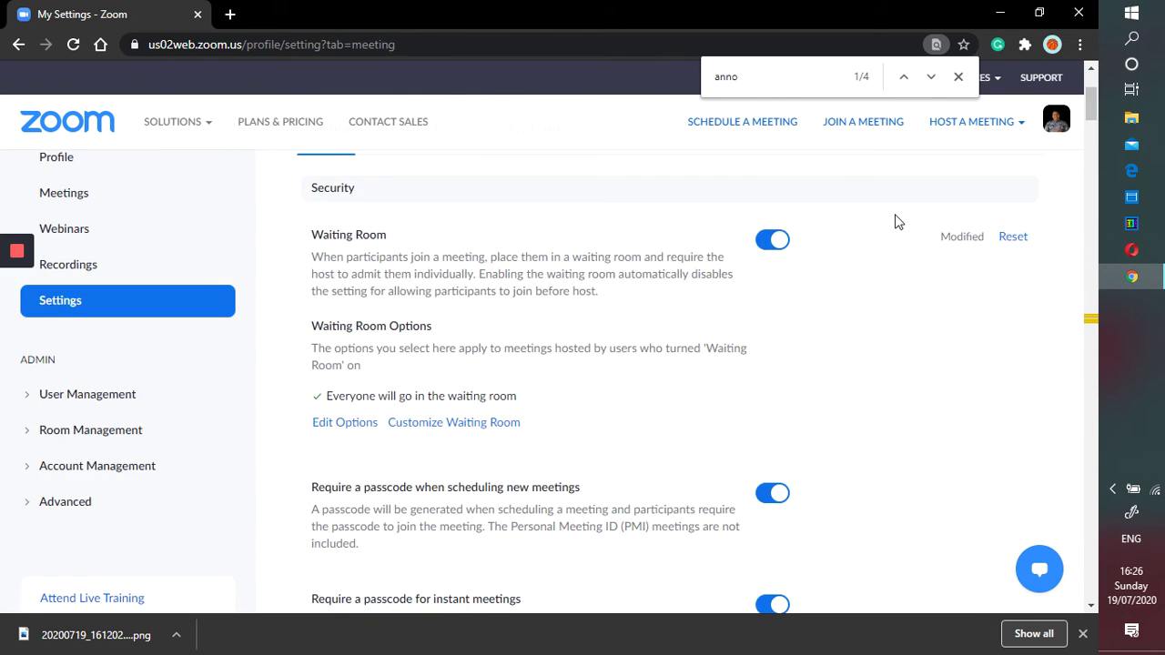
scroll(897, 222, "up", 3)
left_click(422, 335)
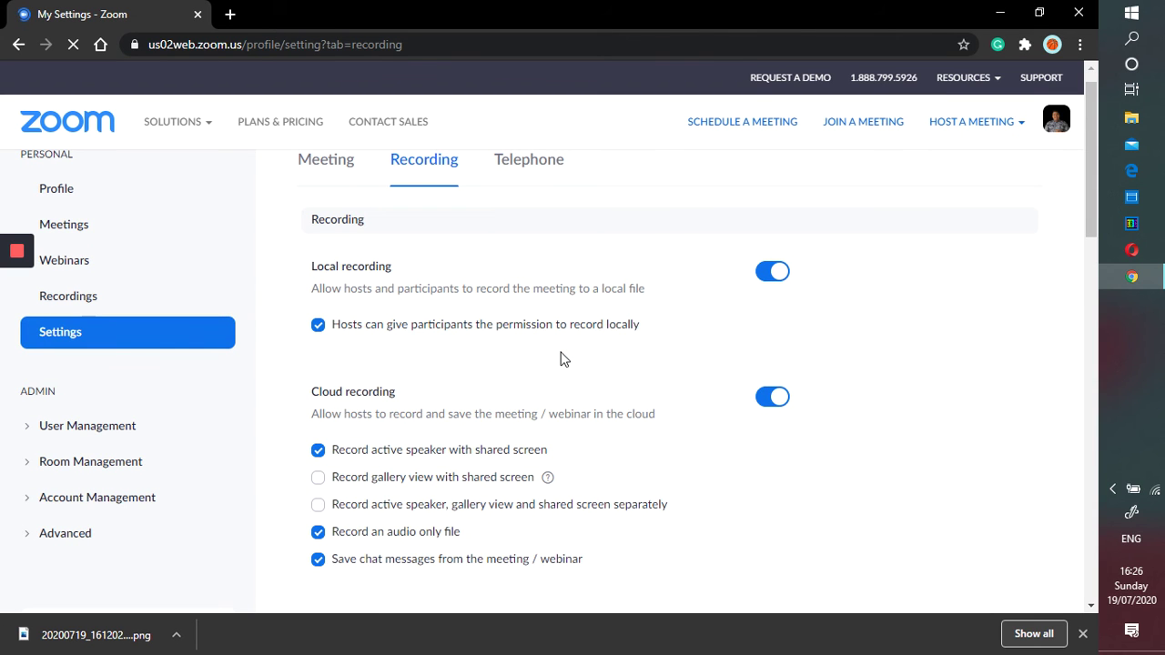
Under Cloud recording, turn off "Save chat messages from the meeting / webinar" and turn it back on.
scroll(561, 359, "down", 3)
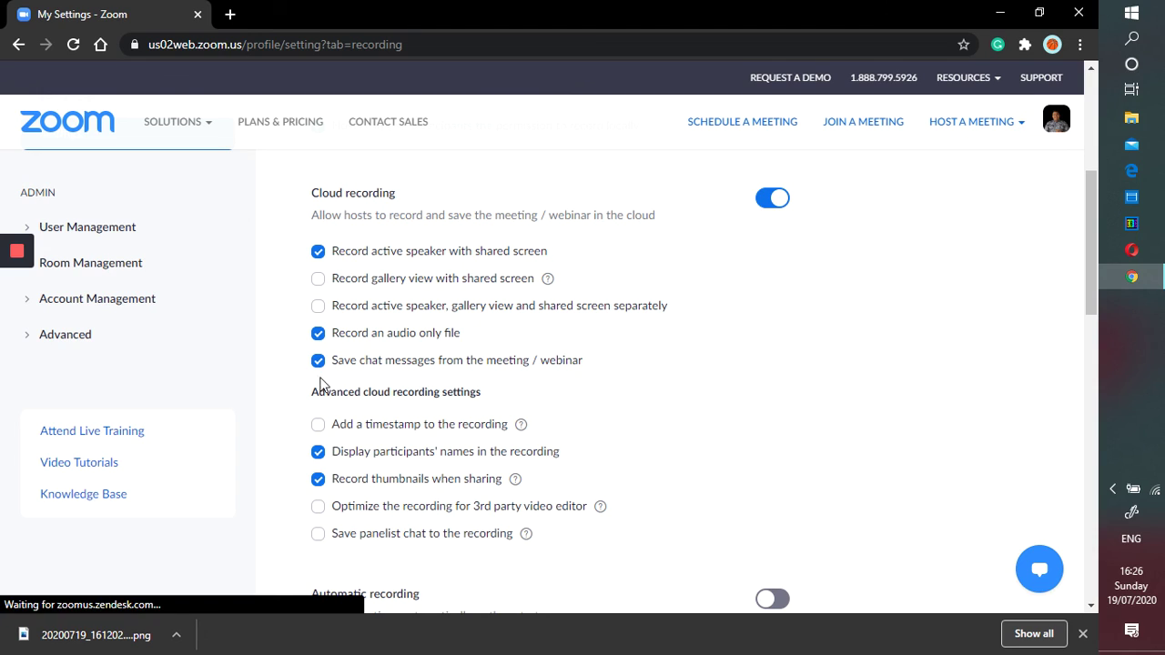
left_click(318, 361)
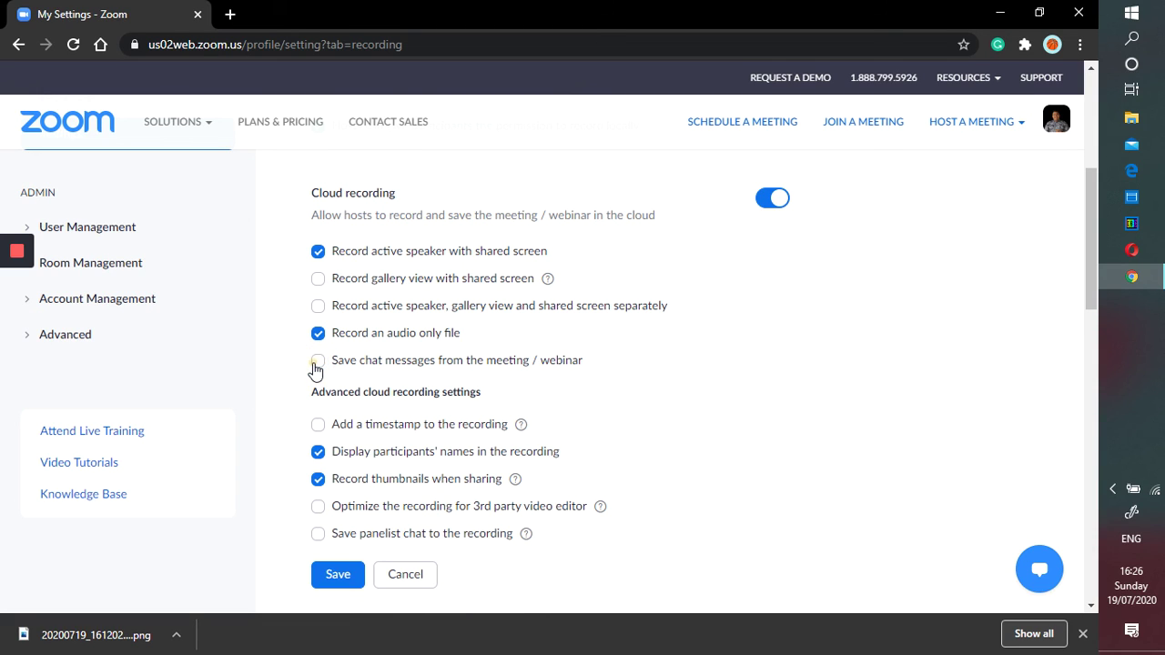
left_click(318, 362)
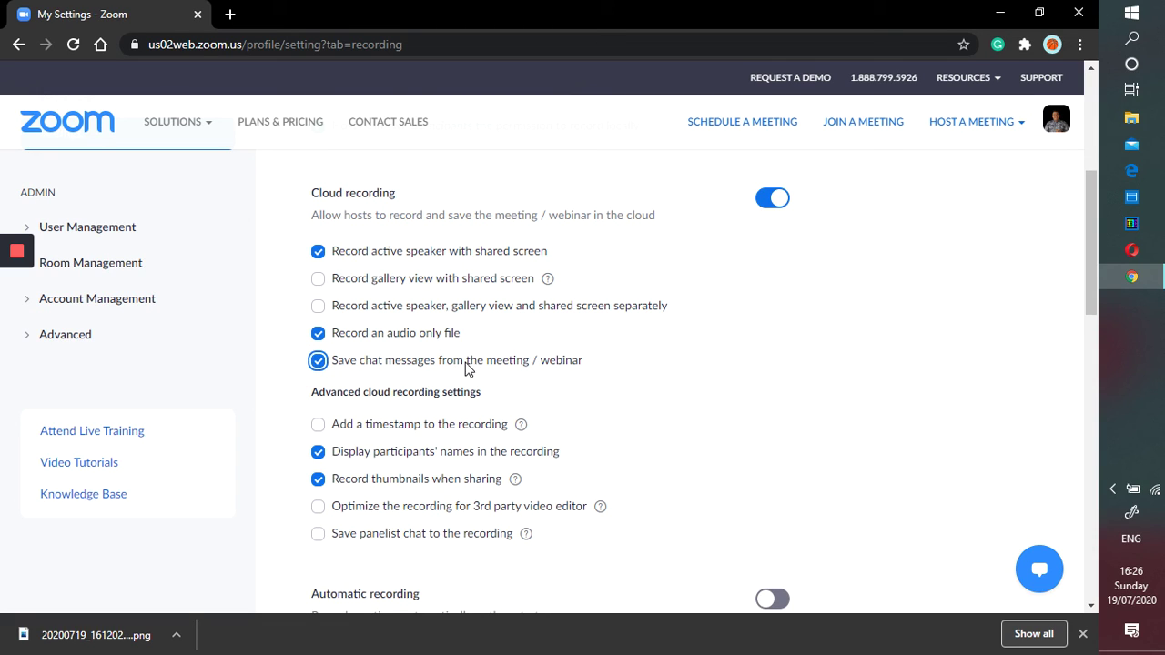
scroll(555, 366, "up", 4)
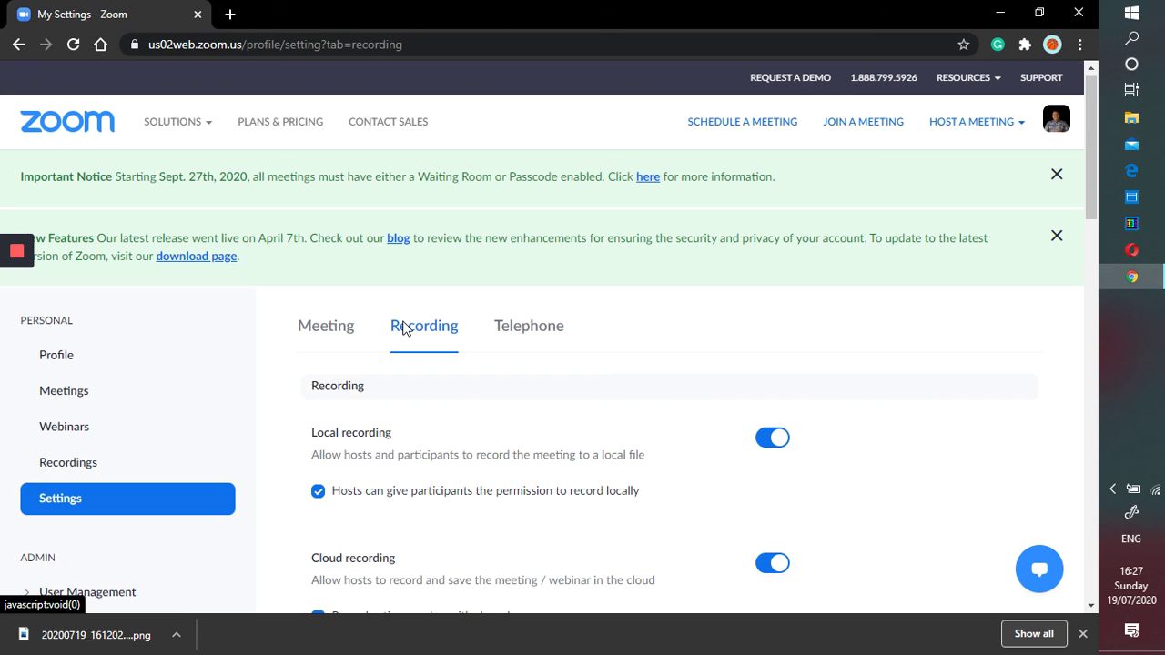
scroll(403, 328, "down", 3)
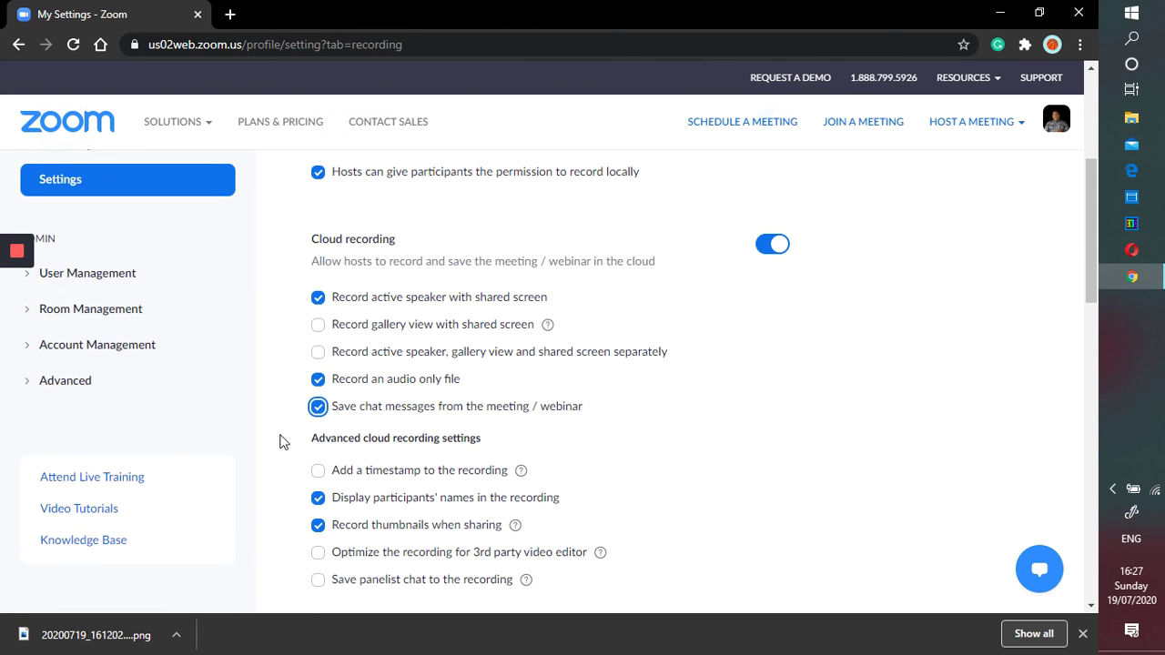
left_click(280, 442)
scroll(752, 360, "up", 2)
scroll(752, 361, "down", 5)
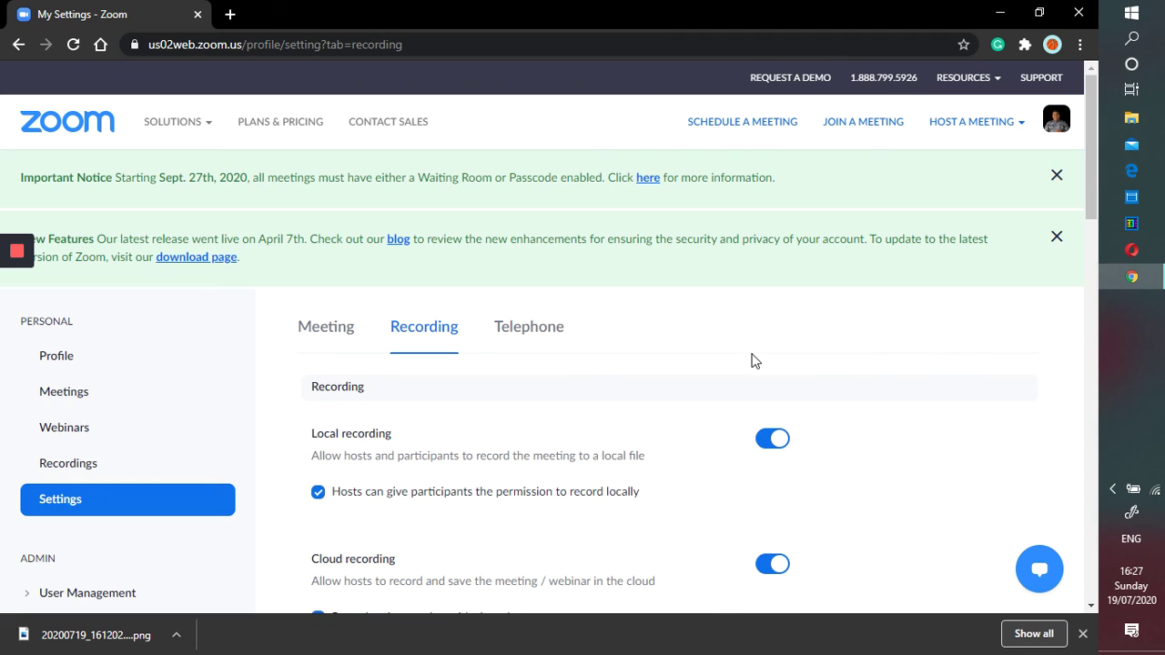